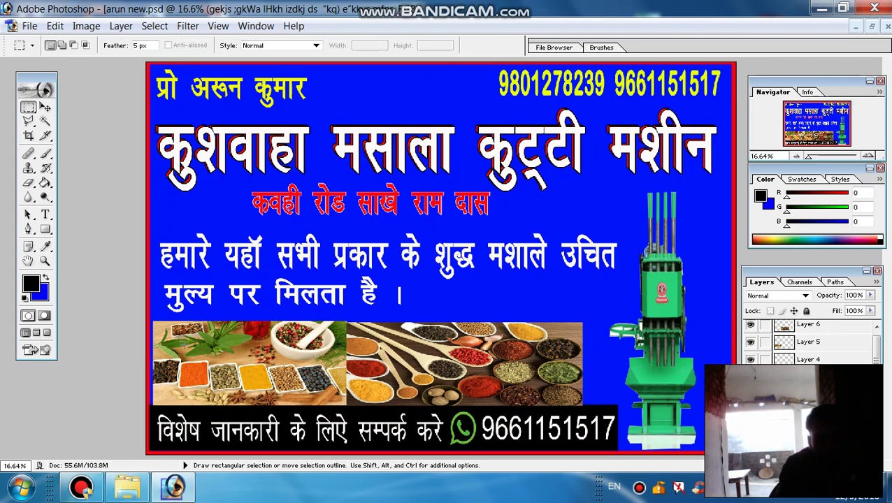
- Minimize the Photoshop window holding the spice-machine banner to show the desktop
left_click(821, 8)
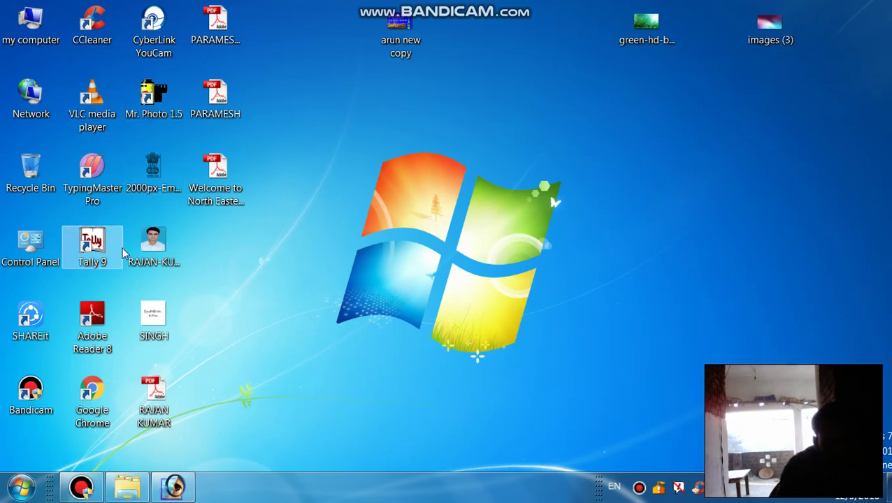
- Restore Adobe Photoshop 7.0 from the Start menu so the spice-machine banner shows again
left_click(15, 492)
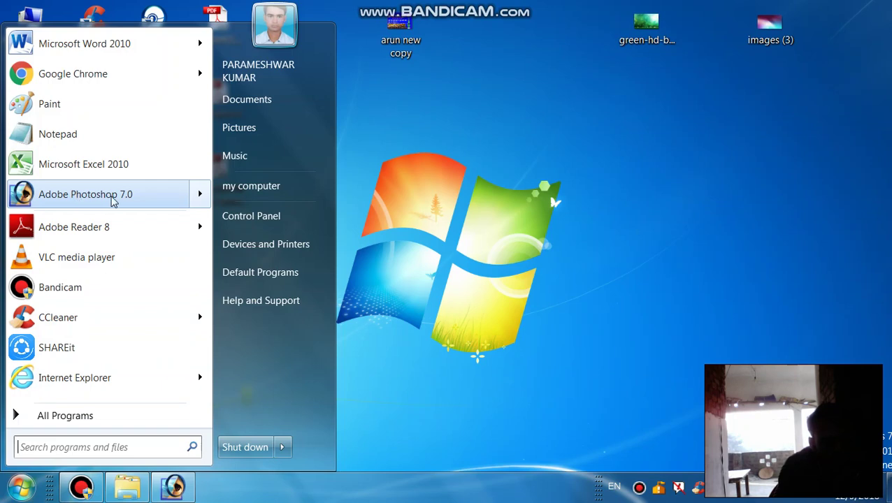
left_click(100, 199)
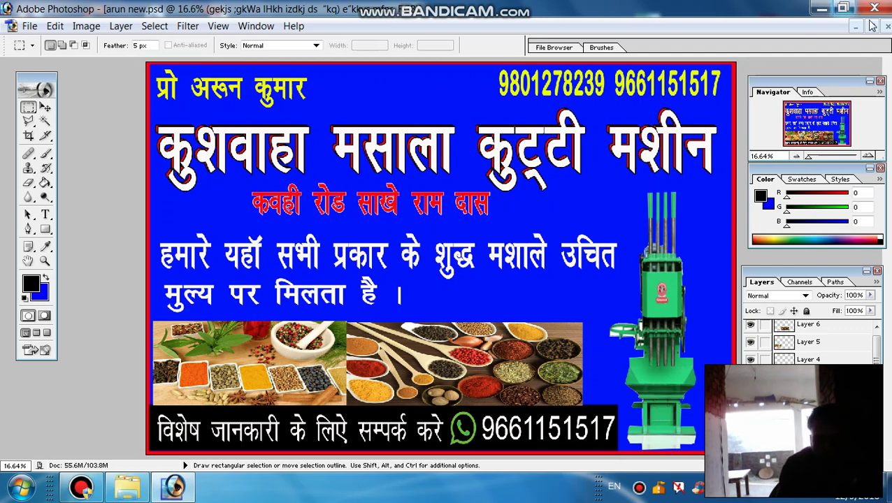
- Minimize the old banner document and start a new document named kushwaha
left_click(854, 27)
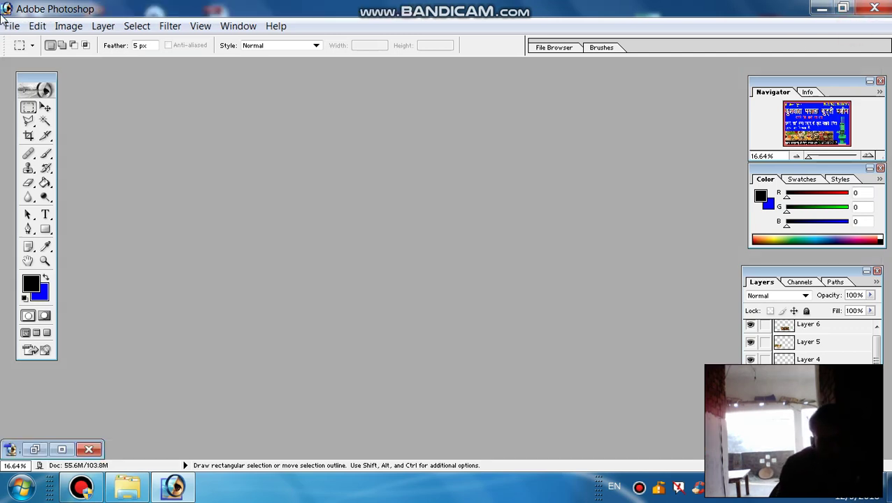
left_click(11, 26)
left_click(38, 44)
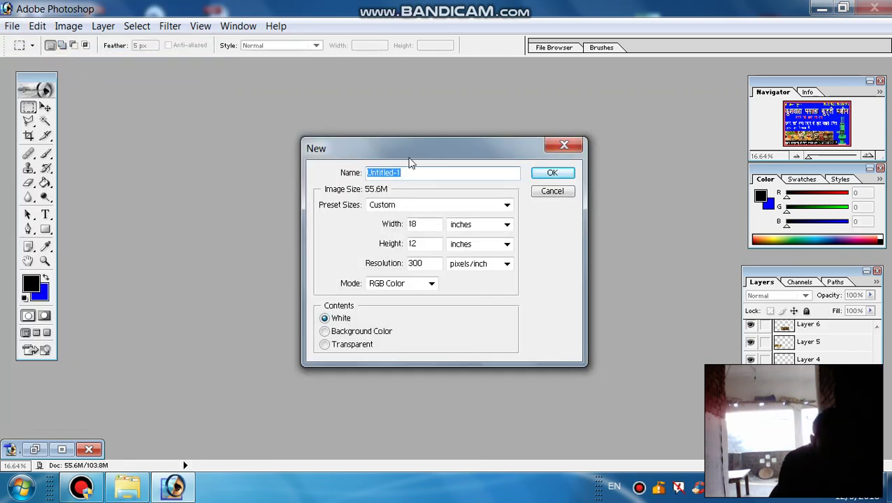
type("kushwaha")
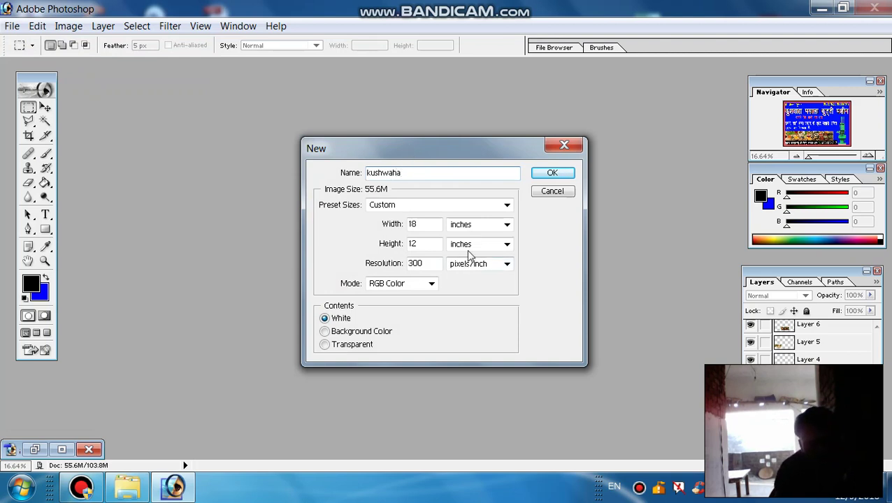
- Make the kushwaha document 18 × 12 inches at 300 pixels/inch, RGB, white background
left_click(489, 225)
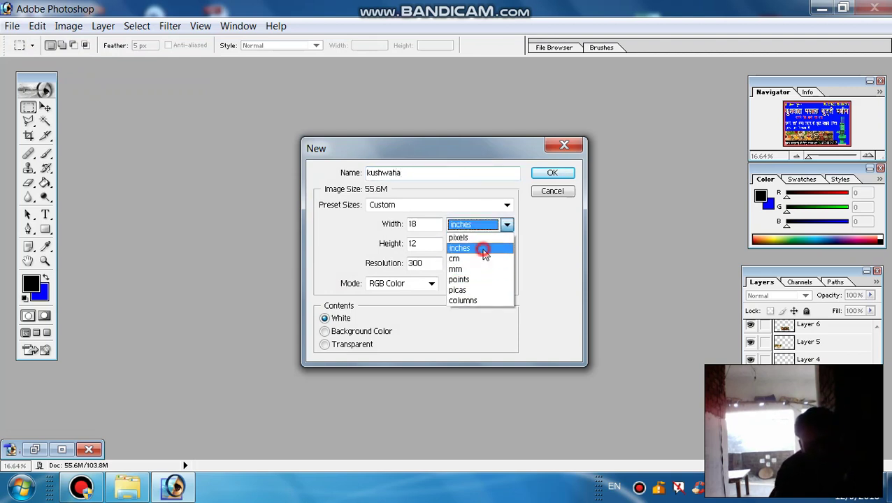
left_click(482, 248)
left_click(488, 244)
left_click(472, 268)
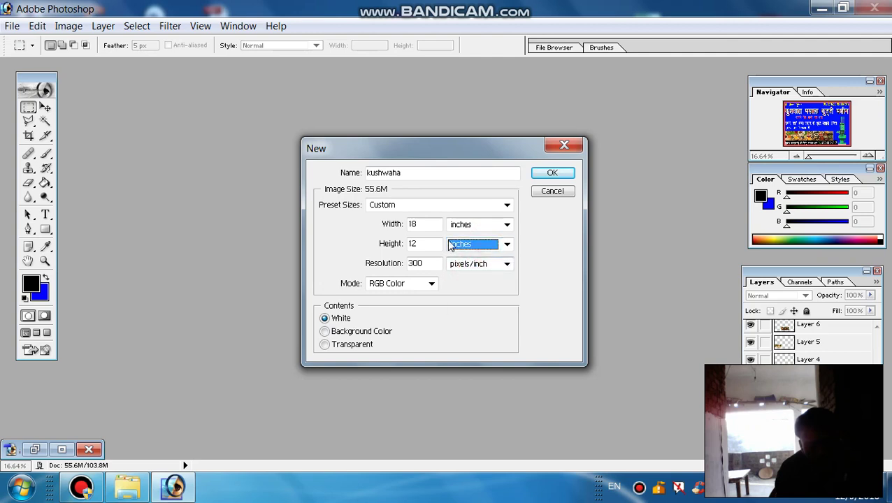
left_click(420, 225)
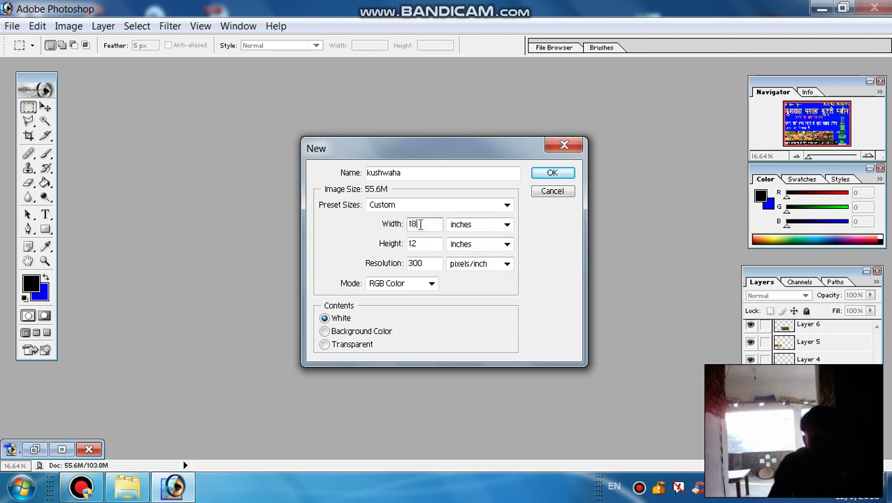
key("Tab")
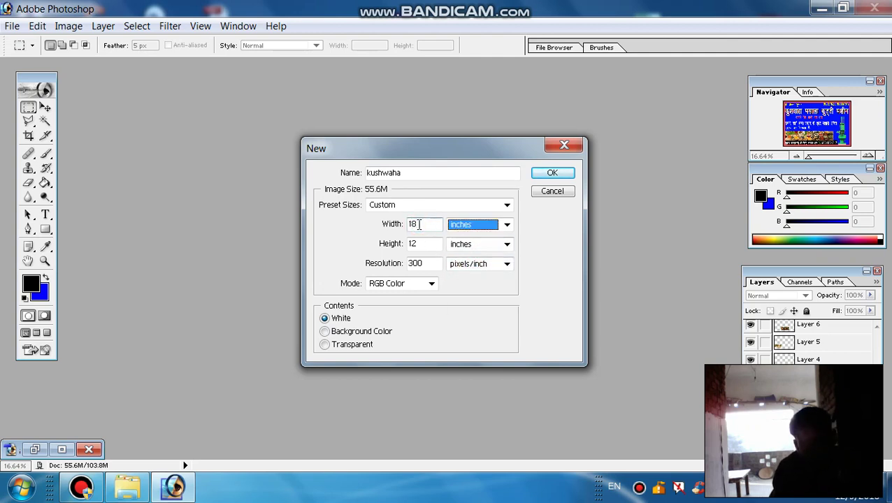
key("Tab")
key("Tab")
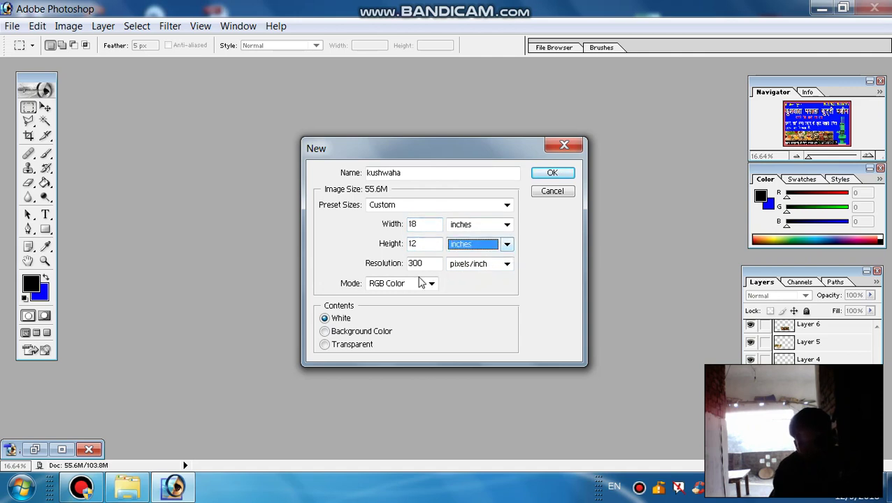
key("Tab")
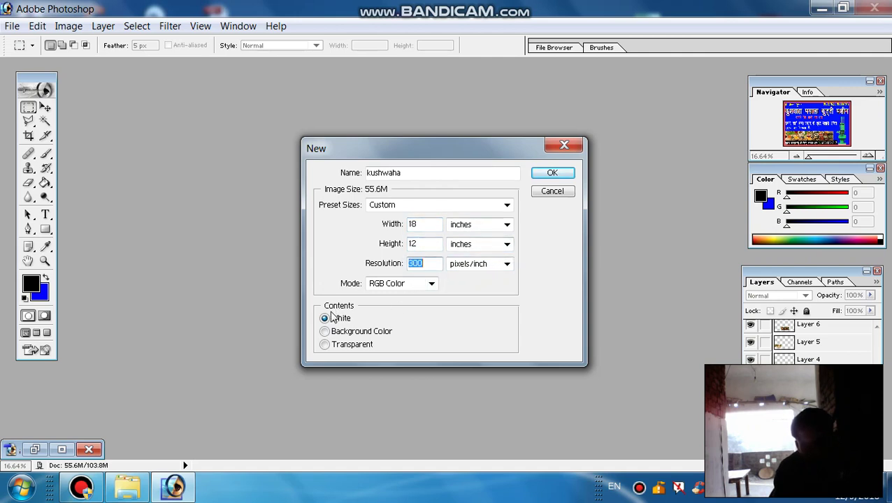
left_click(561, 174)
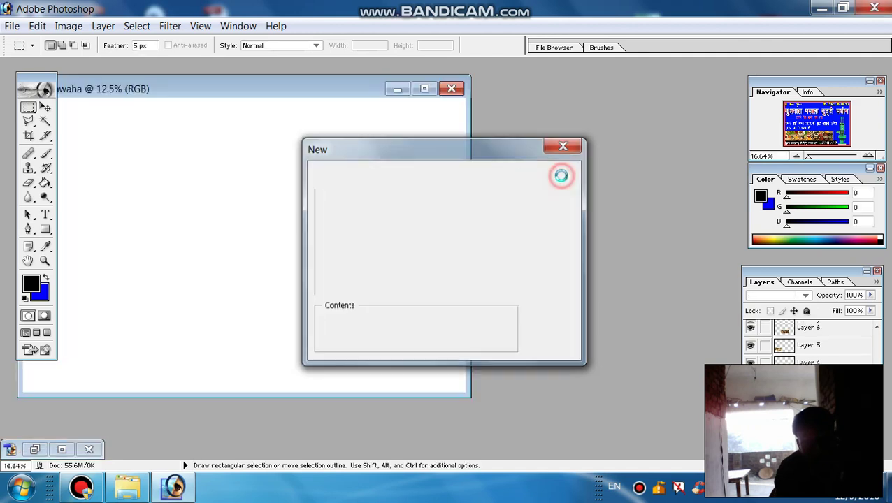
- Maximize the kushwaha canvas and fill it with red FF020E as the background colour
left_click(424, 88)
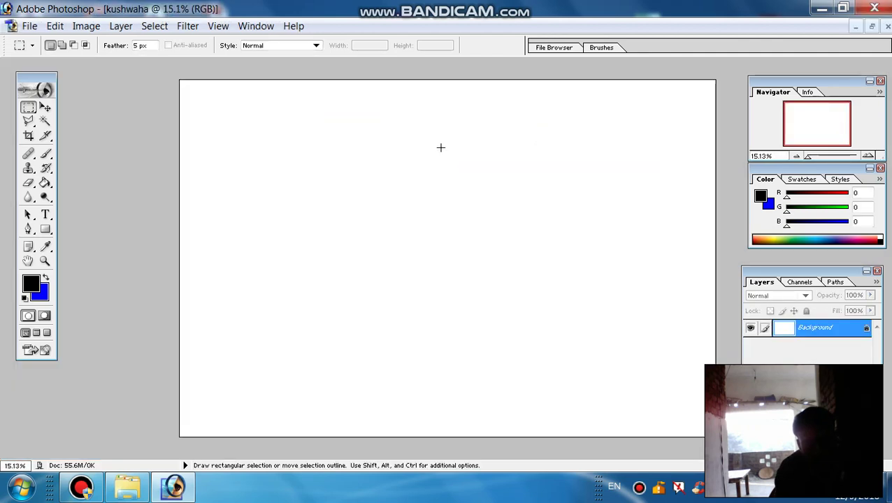
key("ctrl+plus")
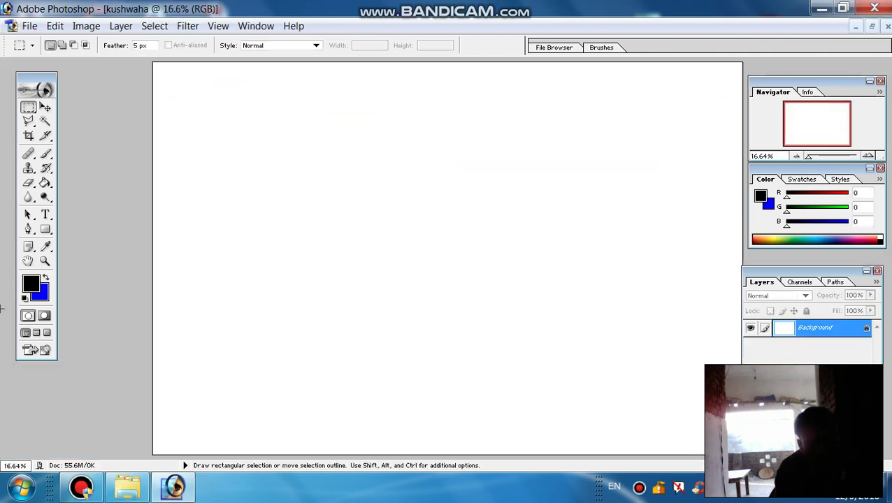
left_click(41, 294)
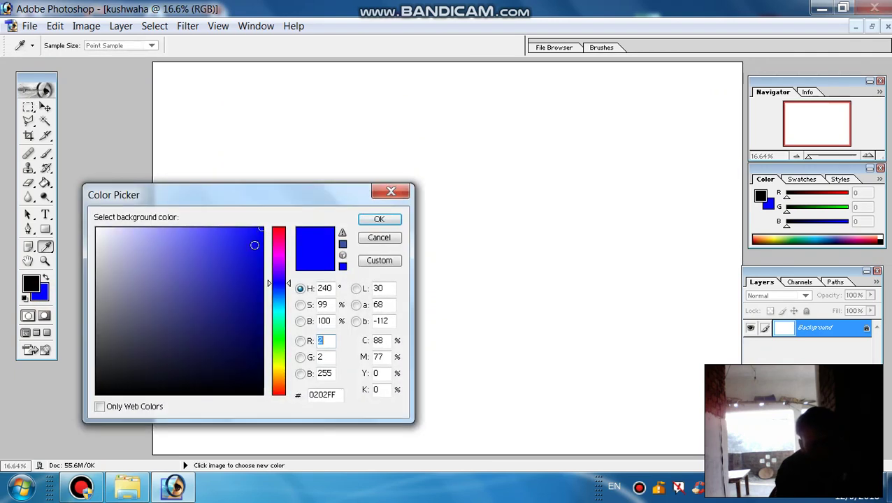
left_click(280, 230)
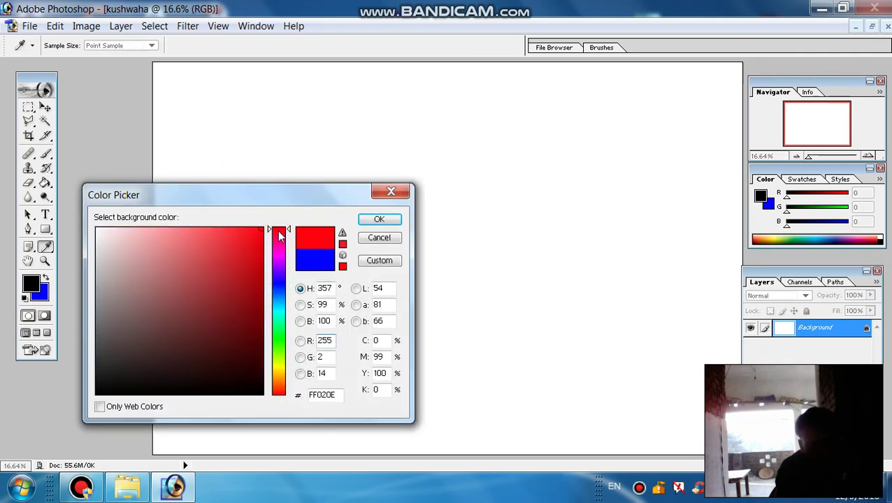
left_click(375, 221)
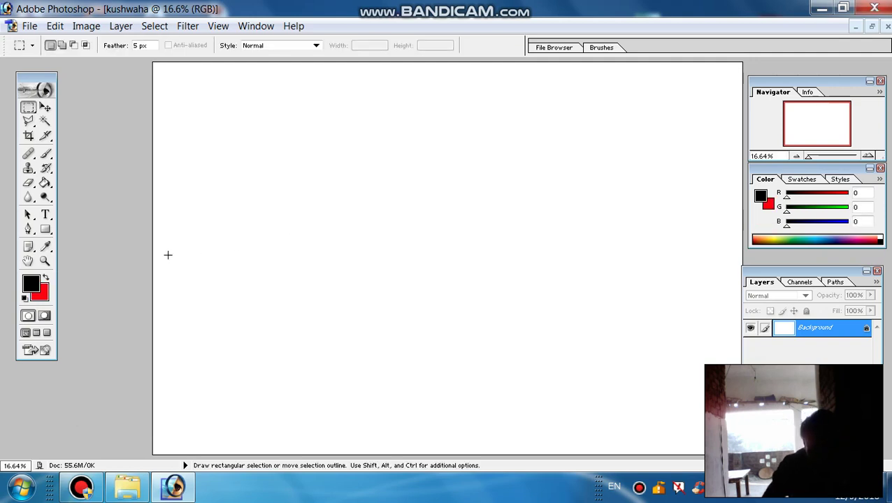
key("ctrl+BackSpace")
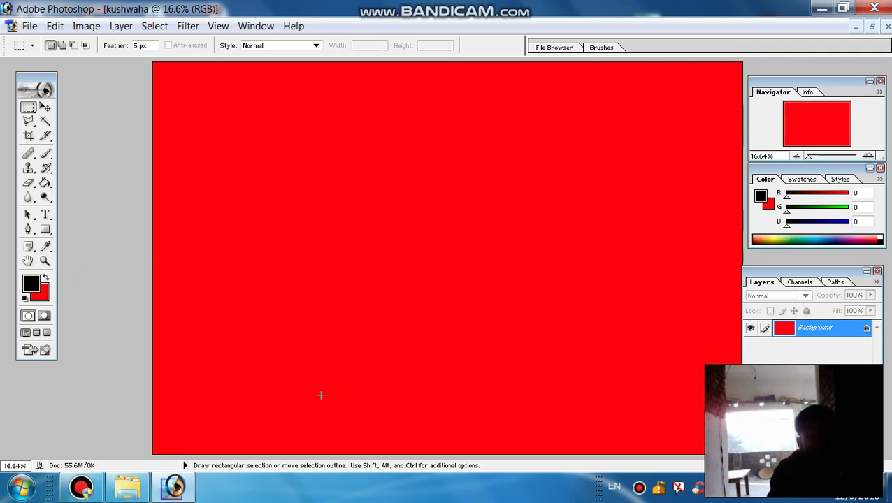
- Add a new empty Layer 1 above the red background
left_click(120, 26)
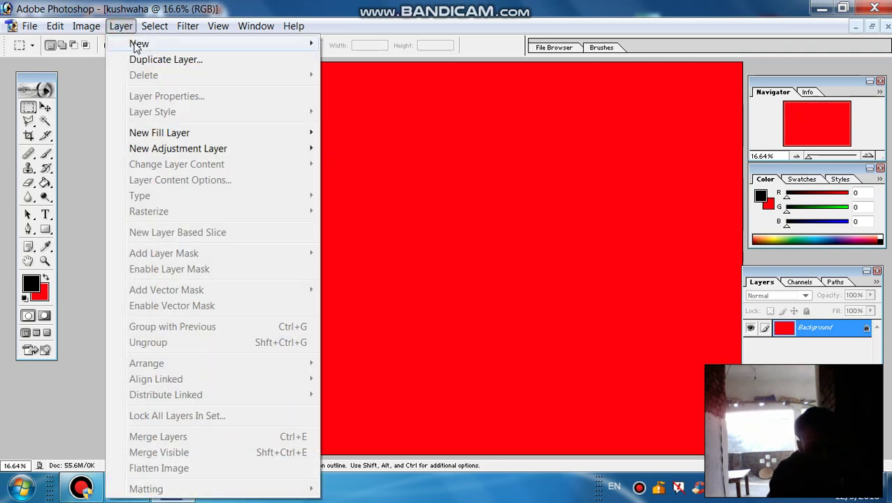
mouse_move(136, 45)
left_click(353, 43)
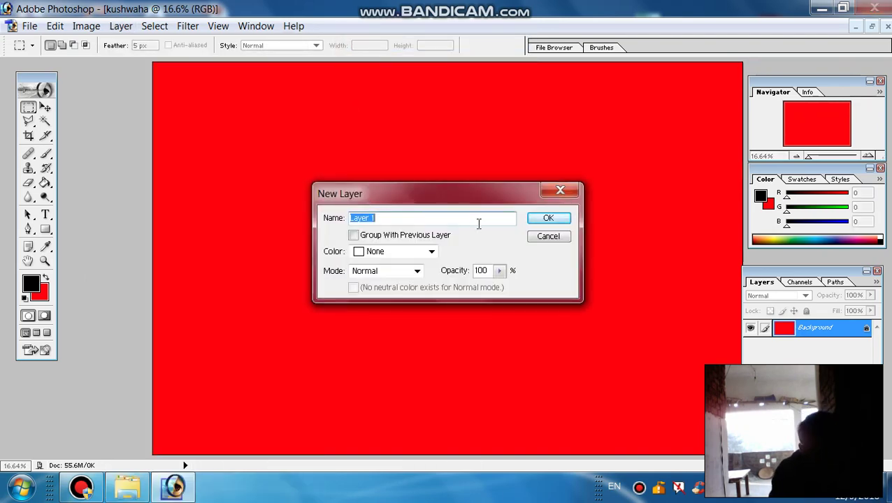
left_click(551, 219)
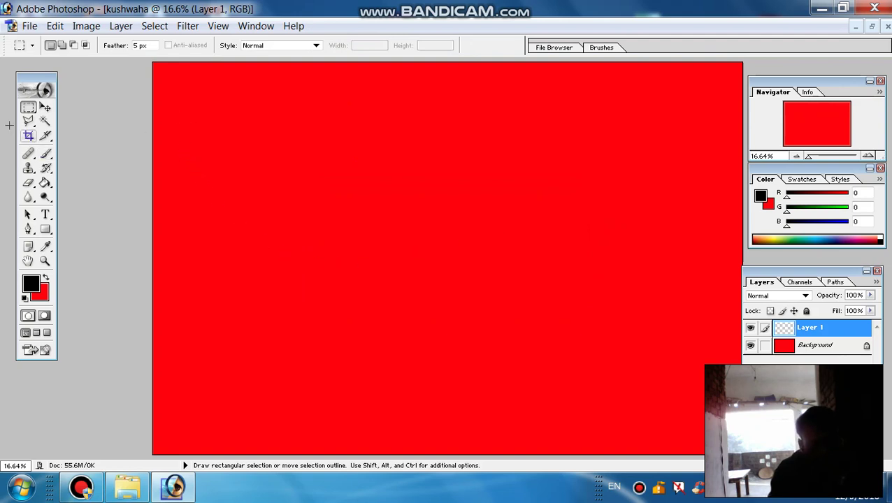
- Fill a rectangle just inside the canvas edges with blue 0220FF, then deselect
right_click(28, 109)
left_click(59, 110)
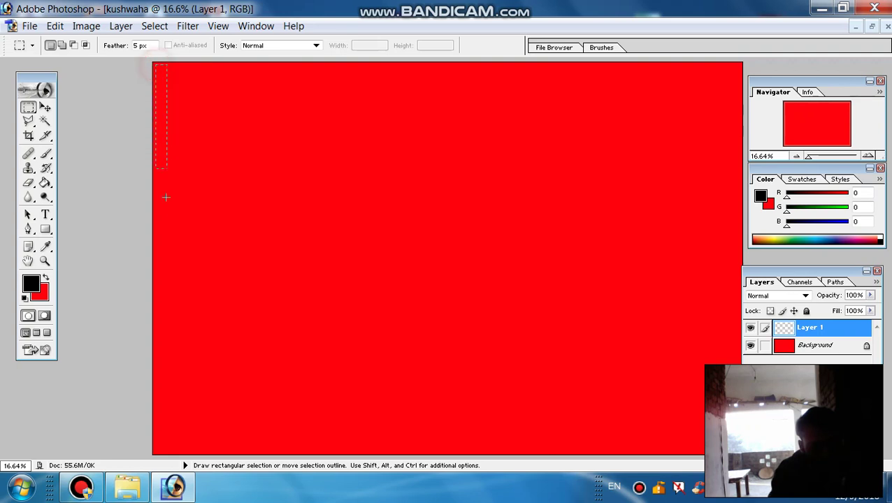
left_click_drag(165, 197, 738, 458)
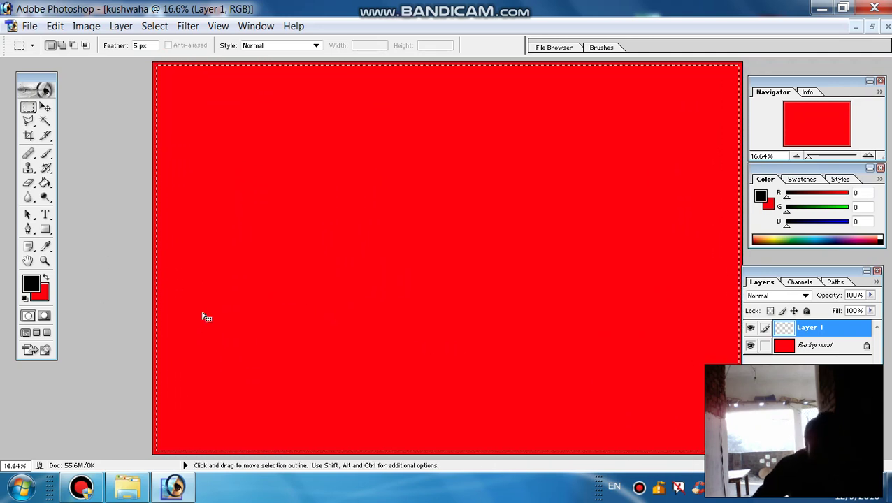
left_click(46, 297)
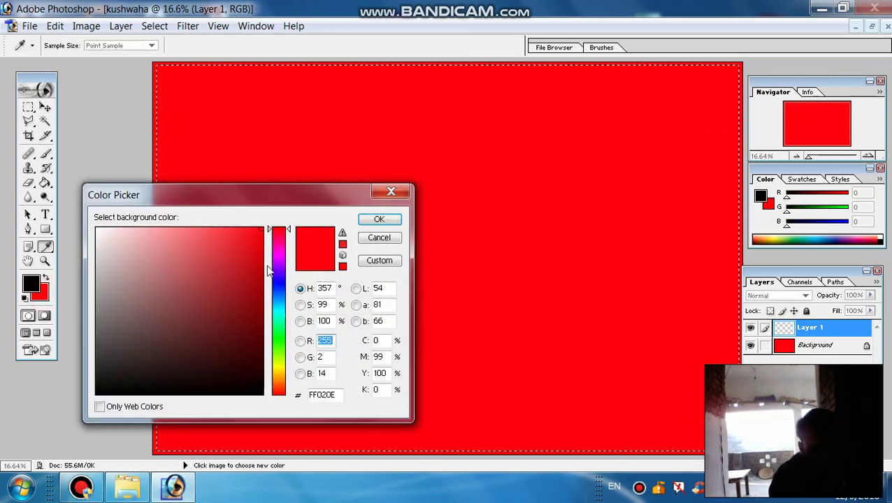
left_click(276, 287)
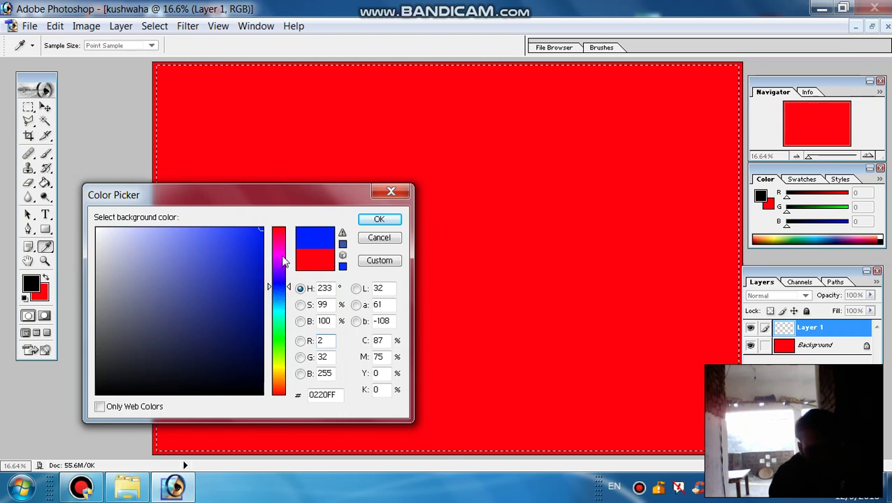
left_click(377, 220)
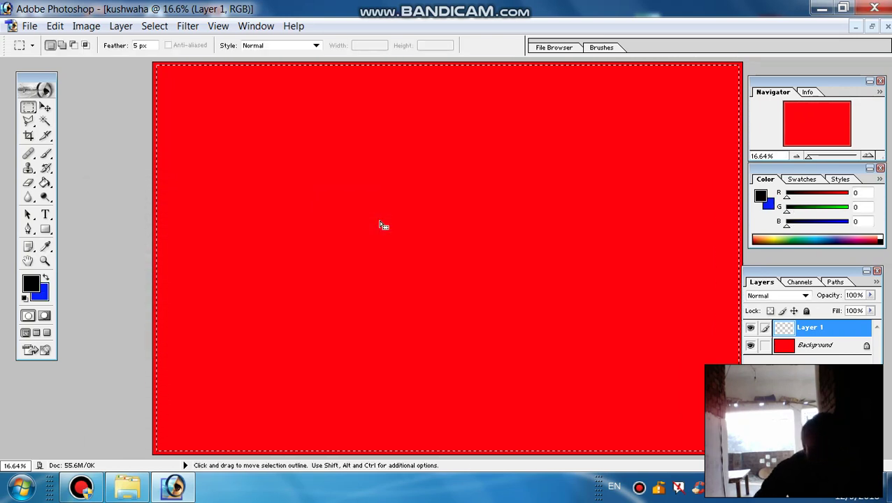
key("ctrl+BackSpace")
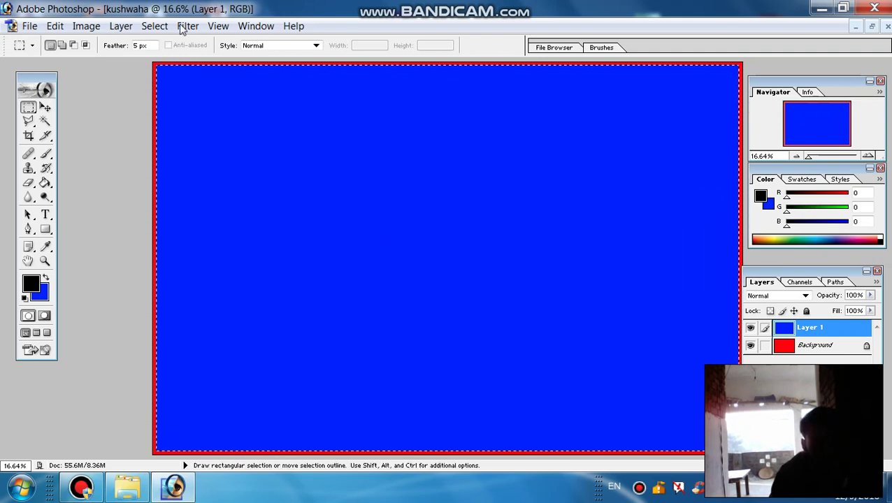
left_click(154, 26)
left_click(193, 59)
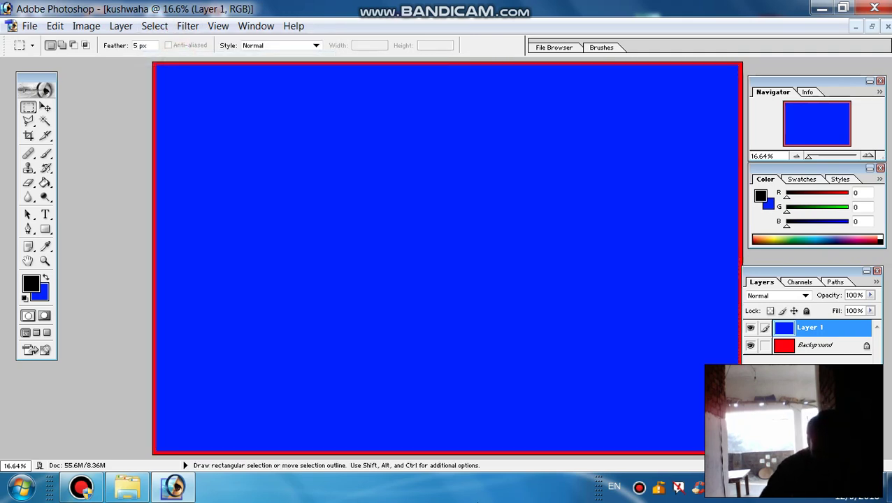
left_click_drag(804, 271, 810, 255)
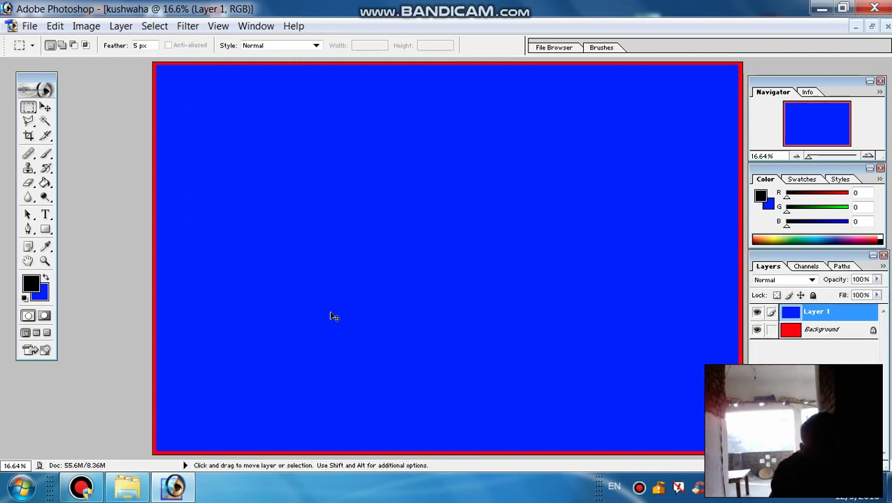
- Add Layer 2 and start top-left horizontal text in Kruti Dev 021 Bold
key("ctrl+shift+n")
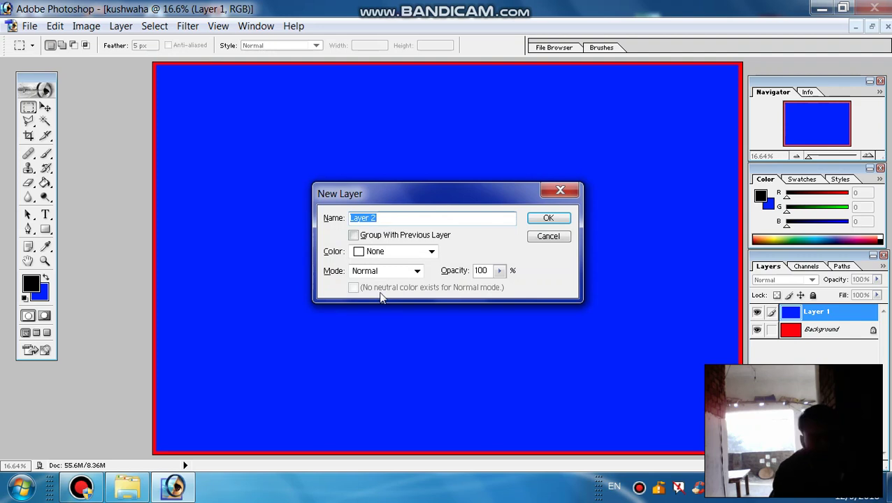
left_click(551, 221)
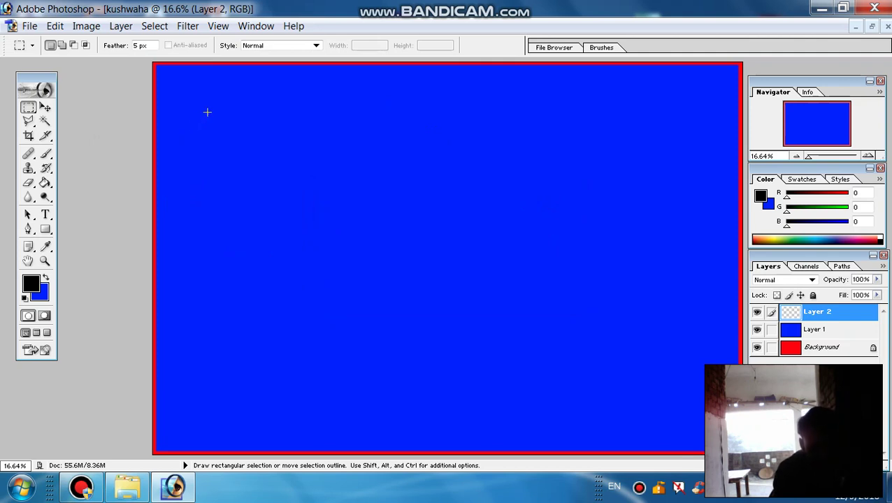
left_click(46, 215)
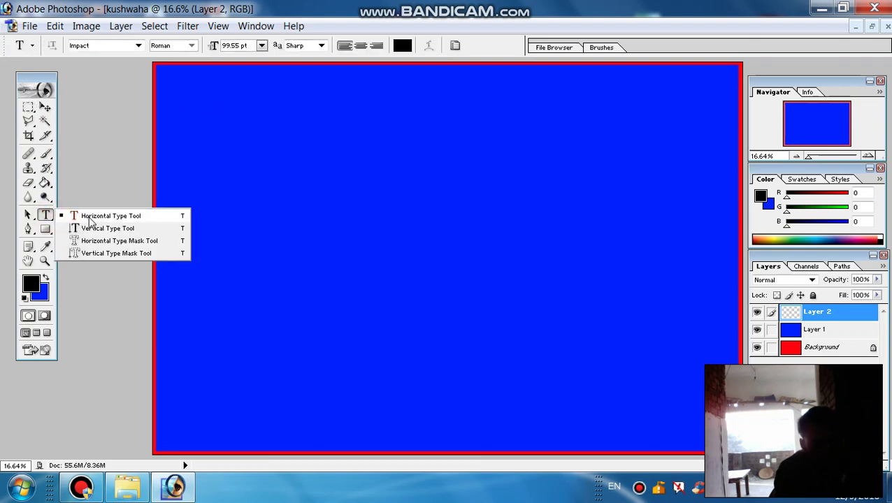
left_click(89, 219)
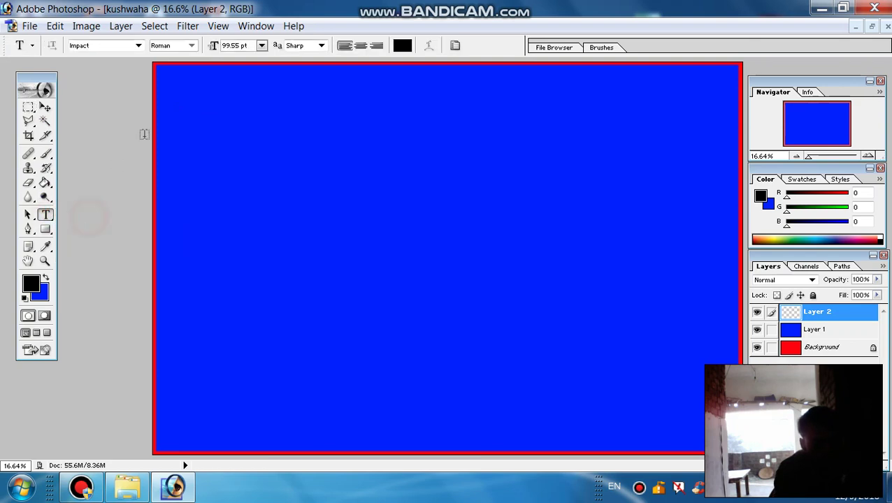
left_click(168, 73)
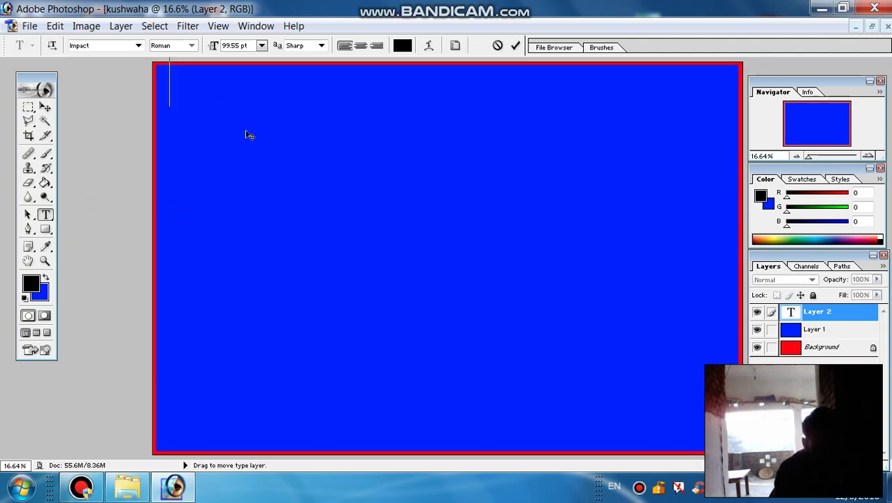
left_click(138, 45)
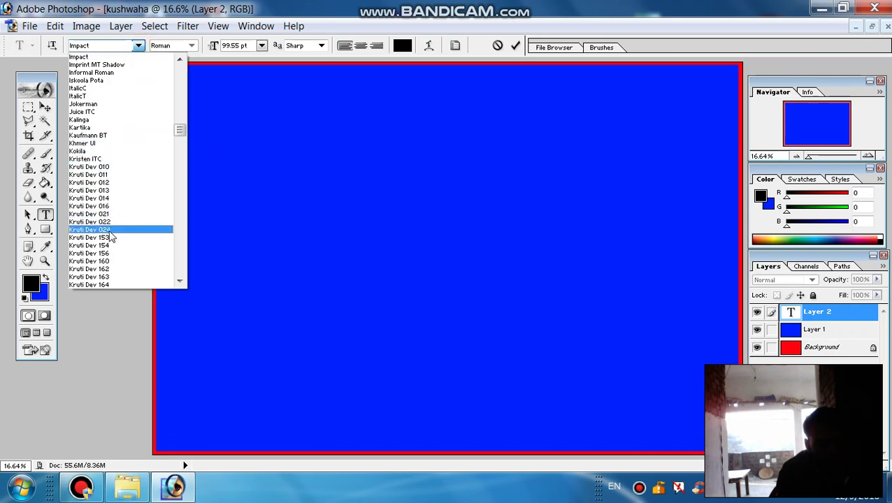
left_click(101, 214)
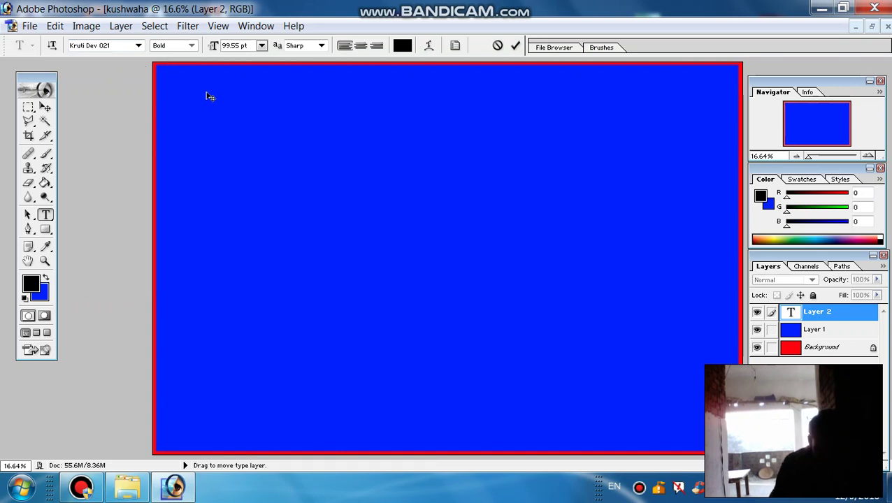
- Type the person's name in Hindi, correcting a typo, and commit the text
type("q")
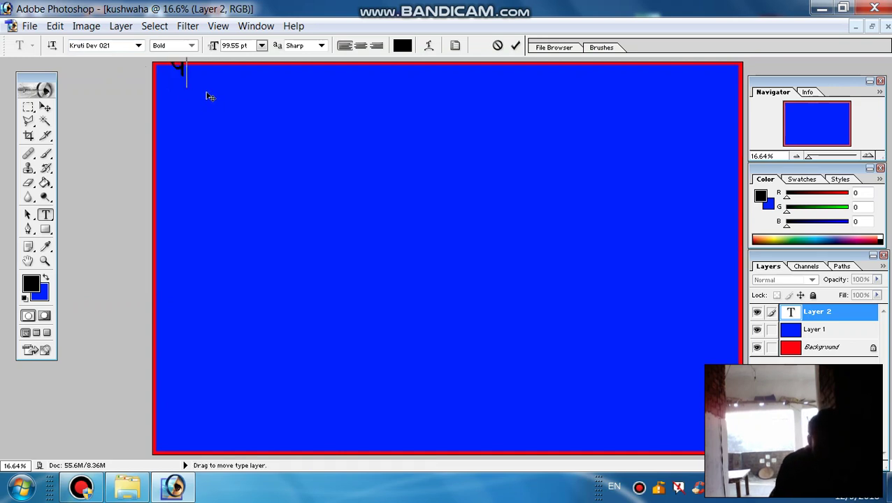
type("k")
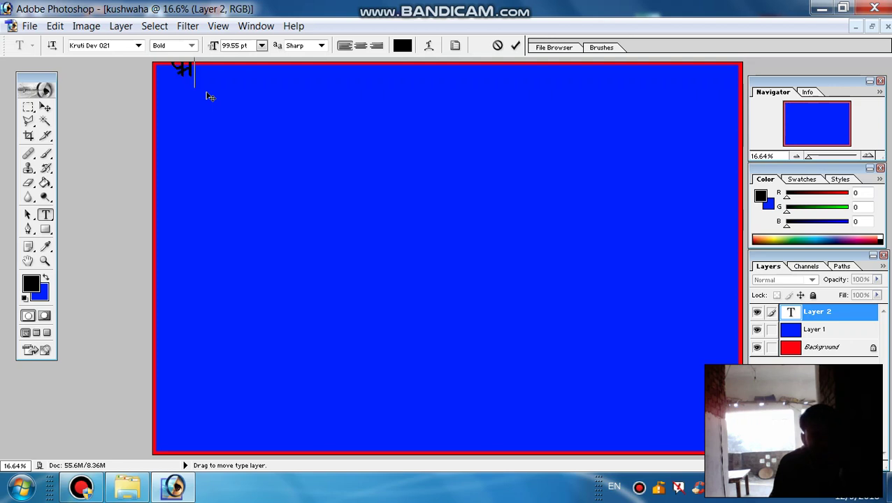
key("BackSpace")
key("BackSpace")
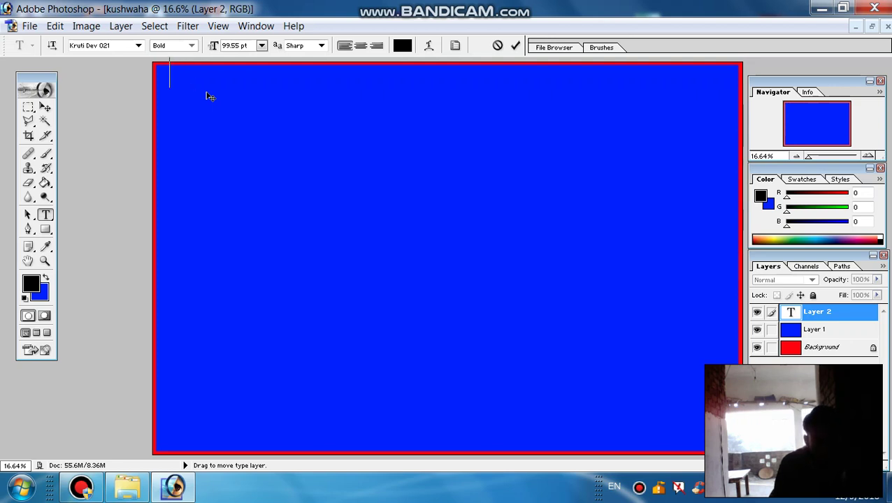
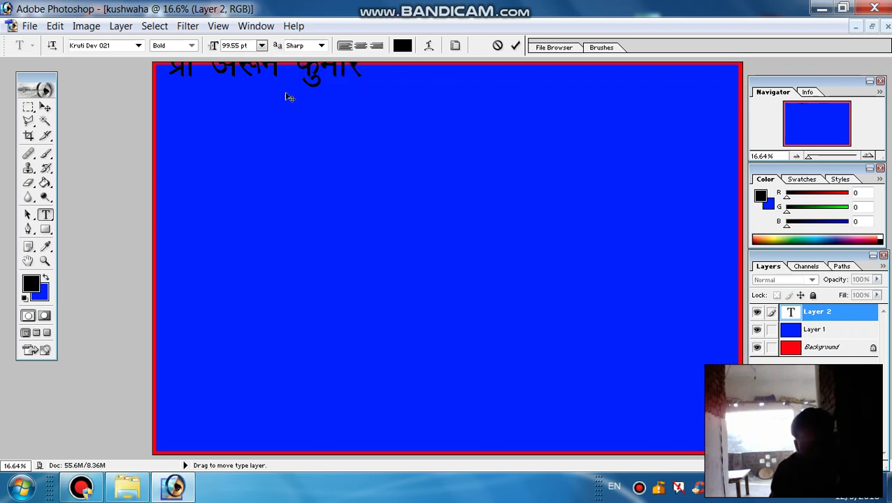
left_click(516, 47)
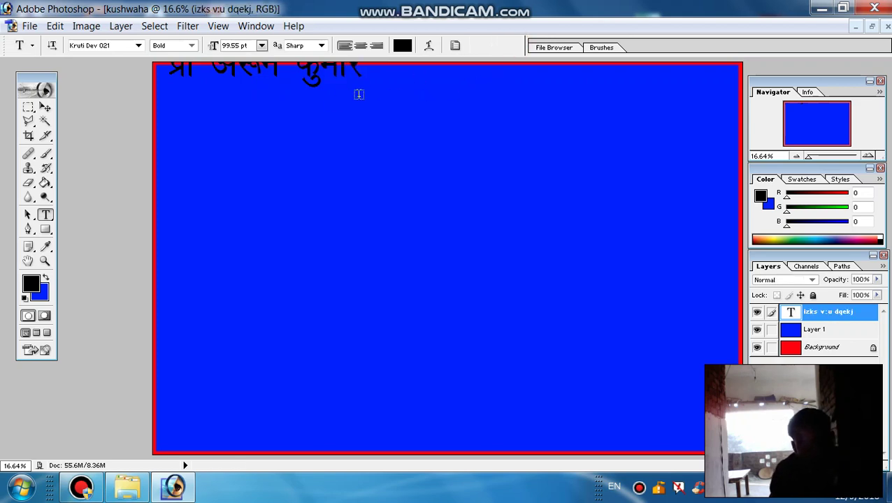
- Free-transform the name text to about 75.8% width, 63.6% height at the banner's top-left
key("ctrl+t")
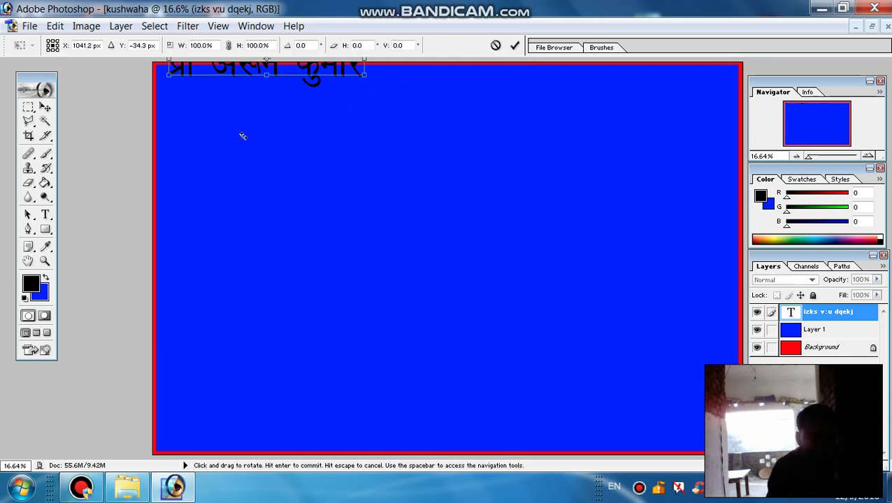
left_click_drag(233, 72, 222, 105)
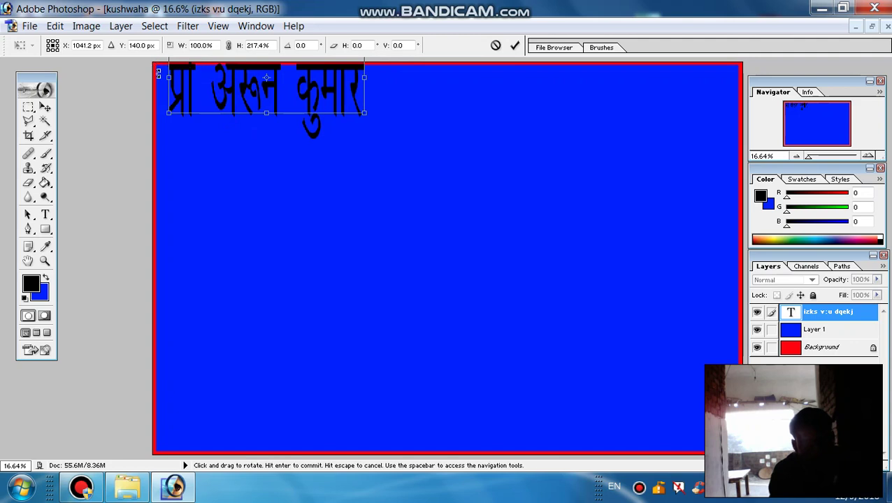
left_click_drag(168, 93, 168, 93)
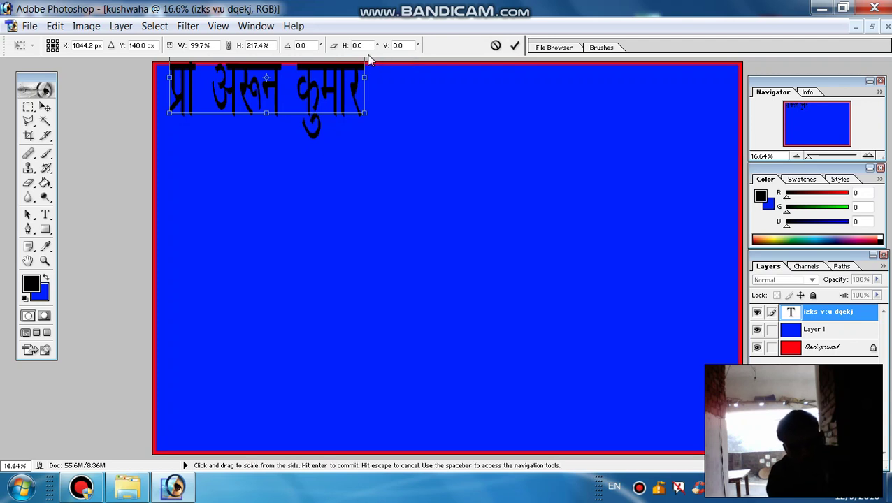
left_click_drag(365, 86, 318, 68)
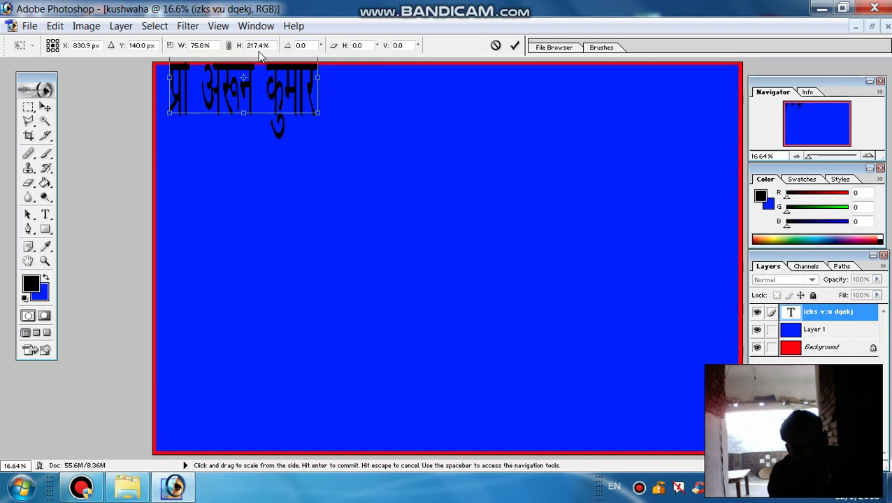
left_click_drag(286, 70, 283, 113)
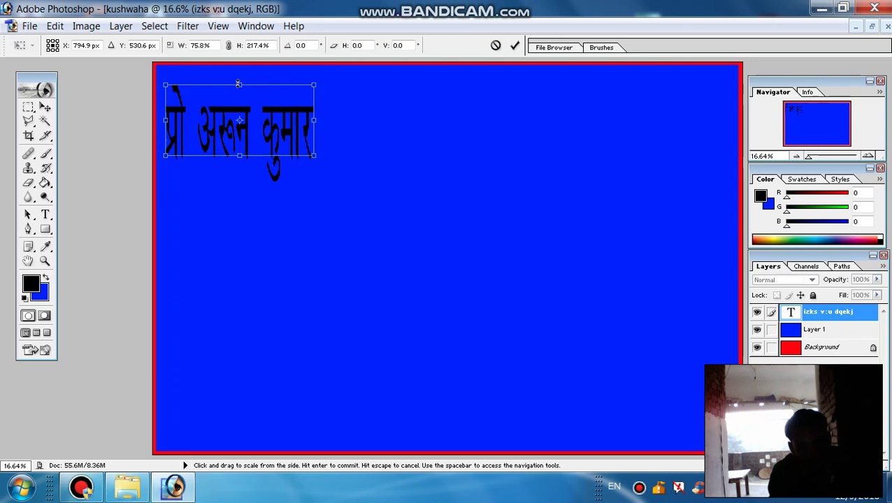
mouse_move(239, 84)
left_mouse_down()
mouse_move(237, 136)
mouse_move(223, 89)
left_mouse_up()
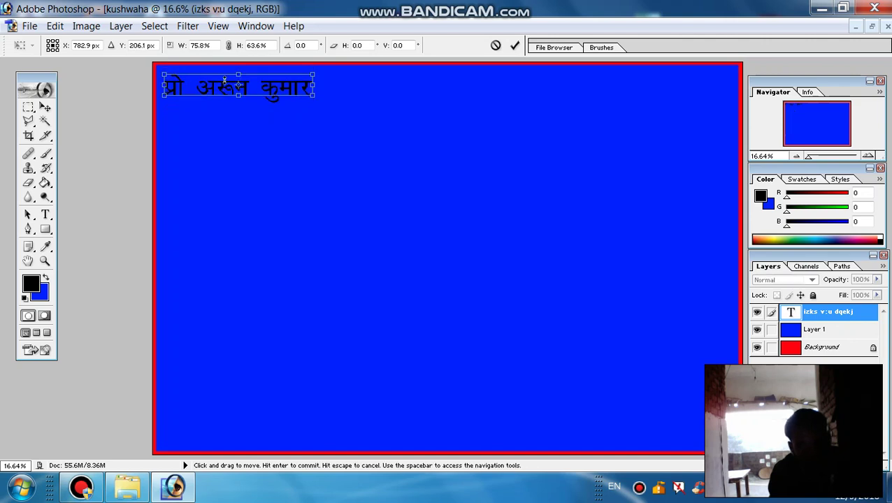
left_click(218, 88)
- Commit the transform and recolour the whole name line bright yellow E9FE02
left_click(515, 45)
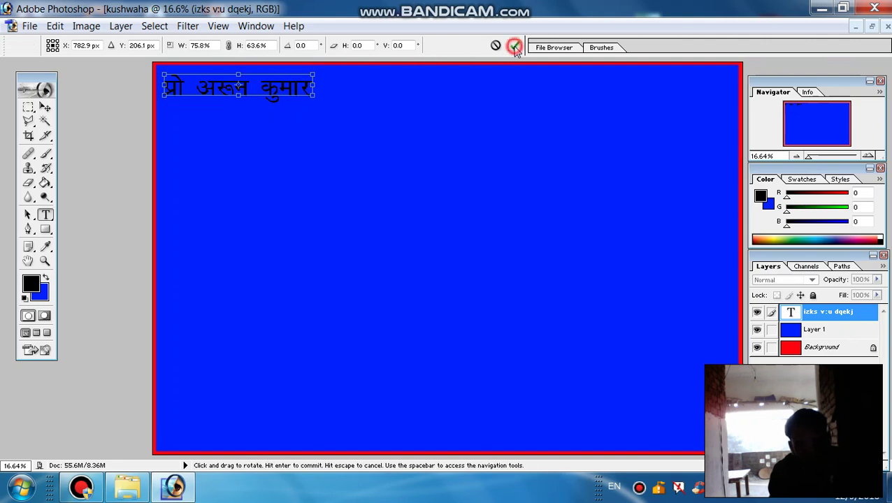
left_click(237, 90)
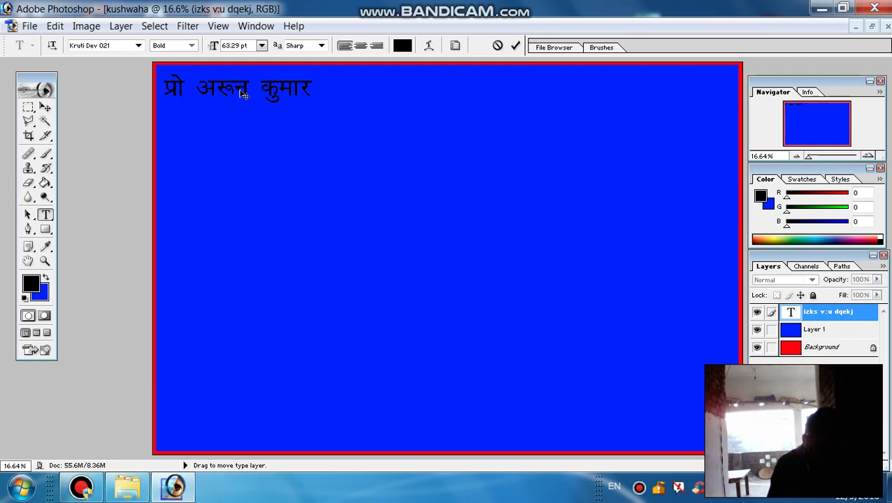
key("ctrl+a")
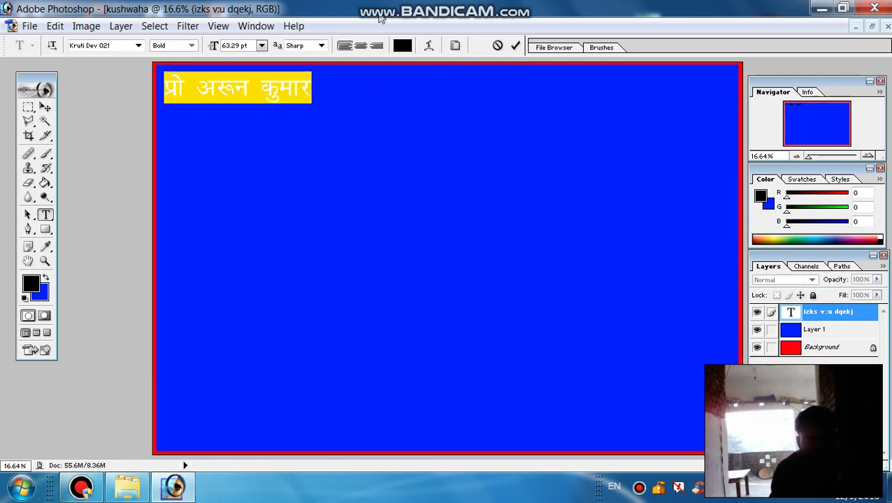
left_click(403, 46)
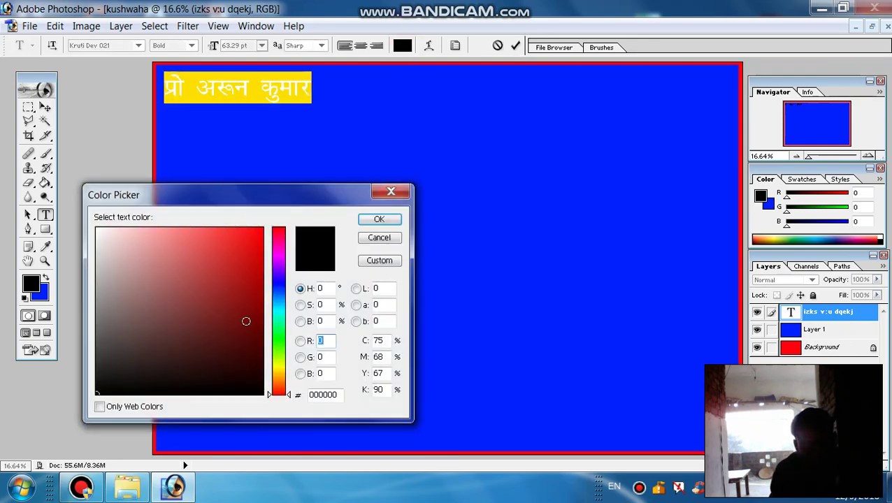
left_click(278, 364)
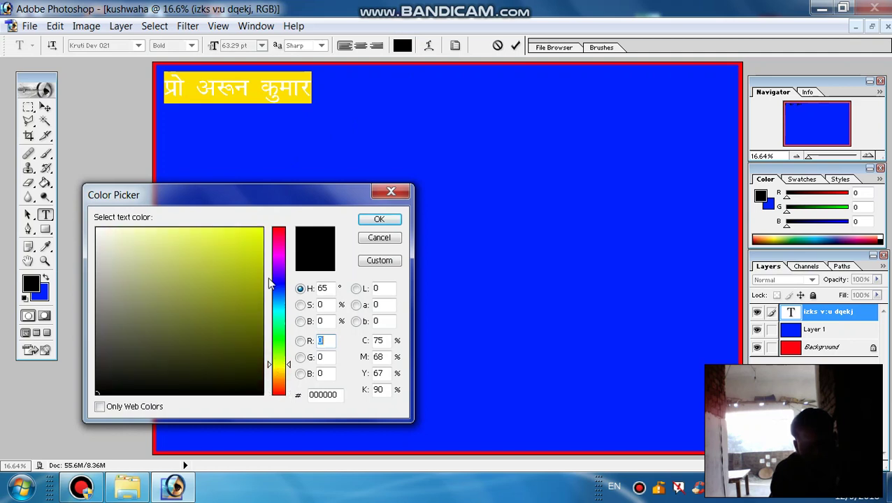
left_click(259, 228)
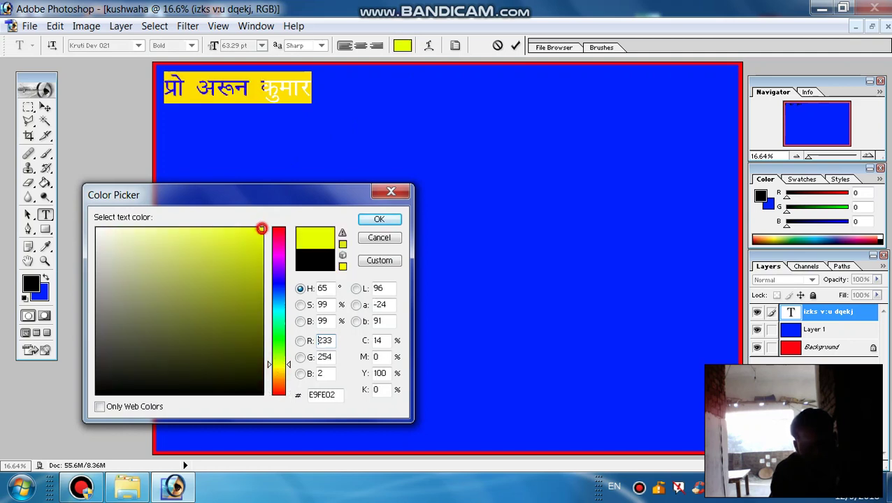
left_click(379, 219)
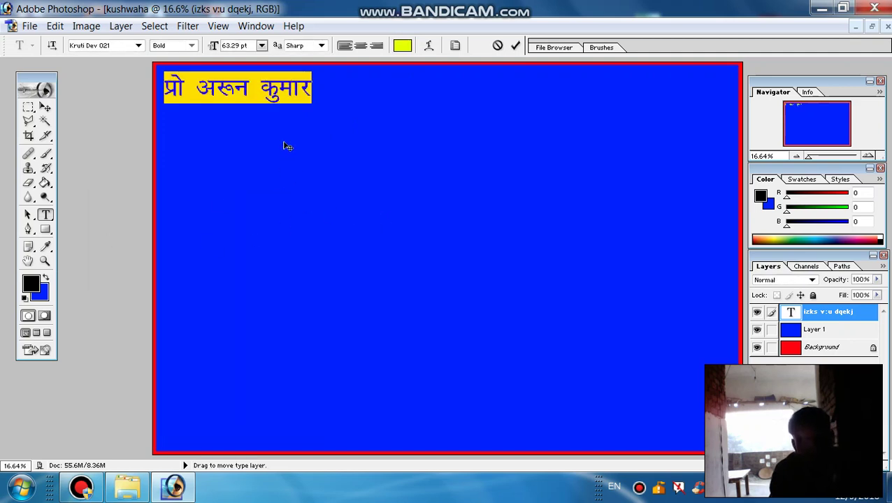
left_click(515, 46)
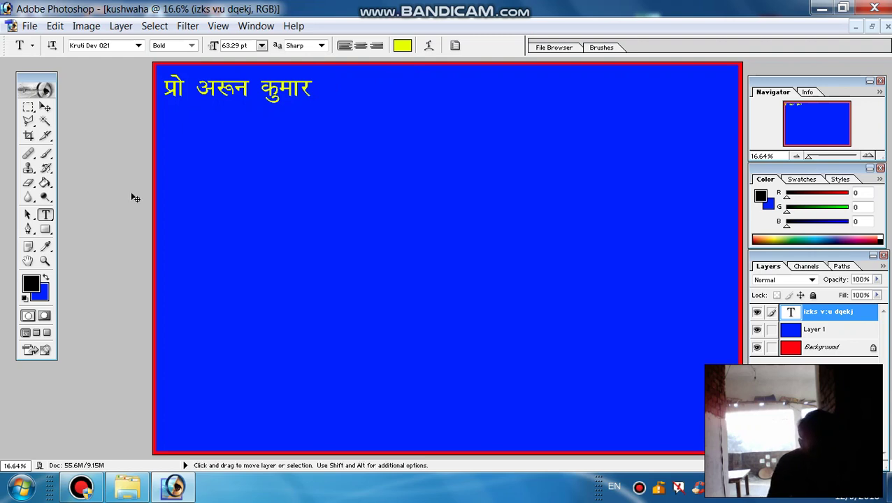
key("ctrl+shift+n")
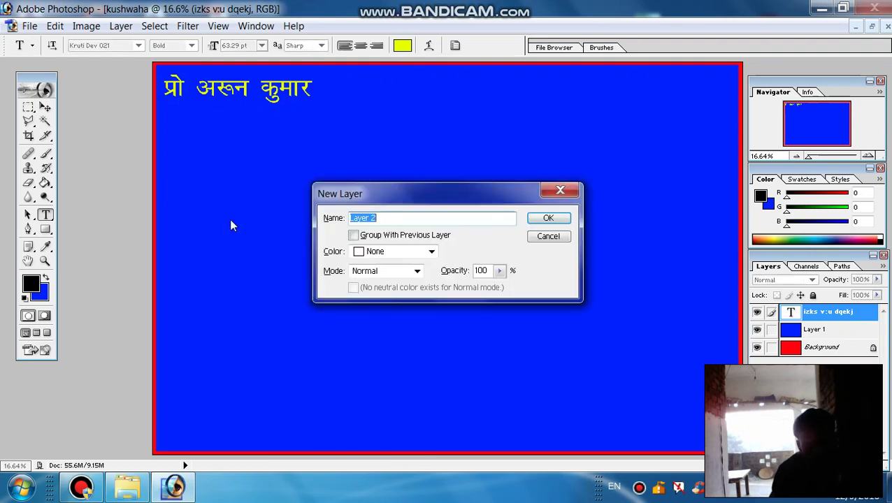
- Confirm the new Layer 2, choose Arial Rounded MT Bold, and start text at top right
left_click(540, 218)
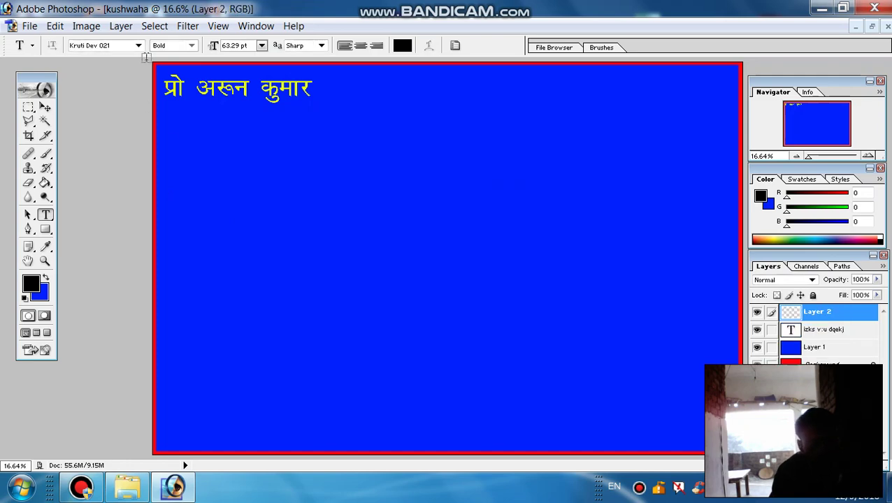
left_click(139, 47)
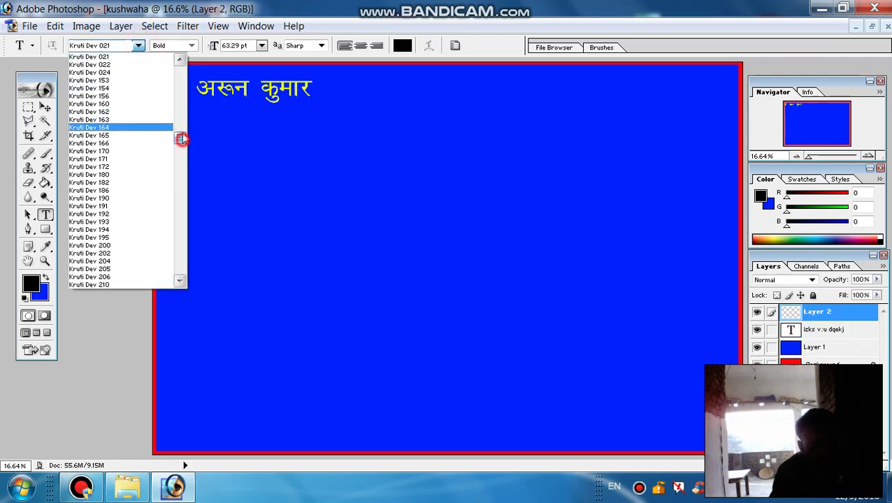
left_click_drag(179, 136, 192, 74)
left_click(191, 74)
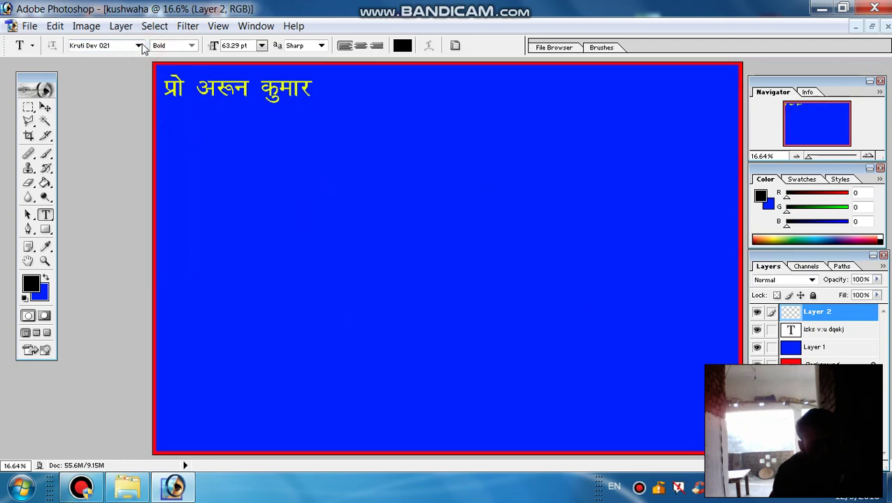
left_click(139, 46)
scroll(176, 136, "up", 15)
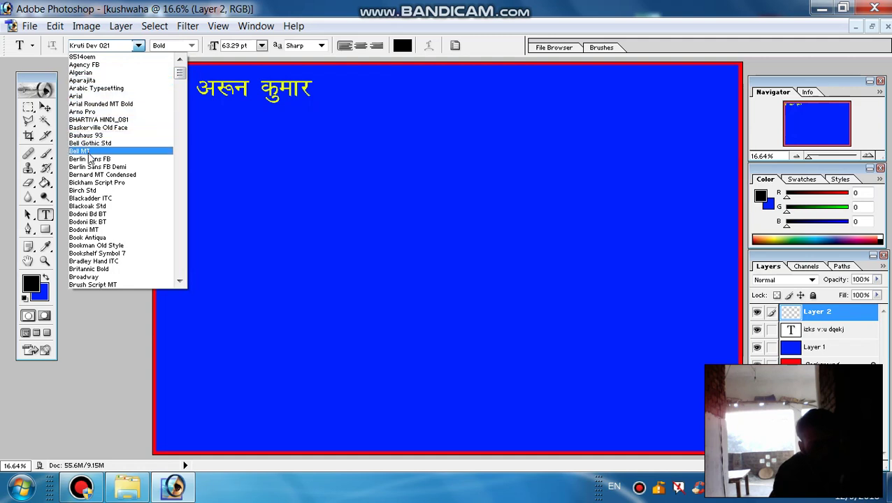
left_click(109, 104)
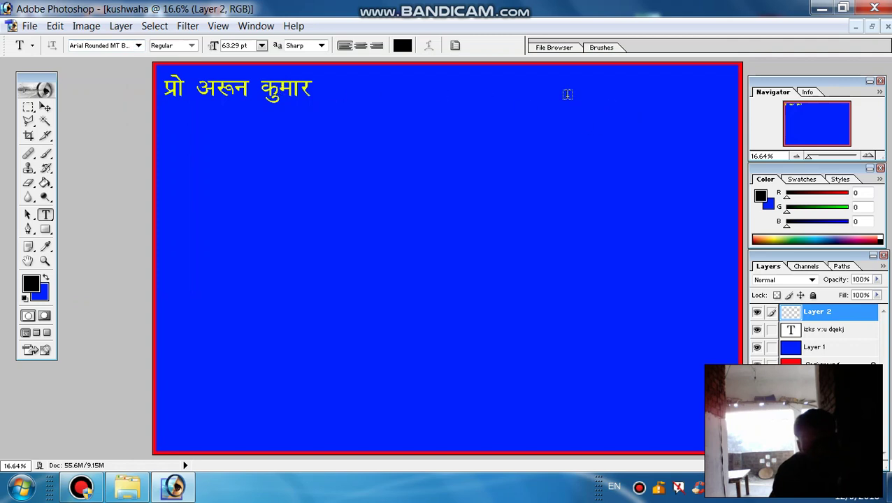
left_click(522, 85)
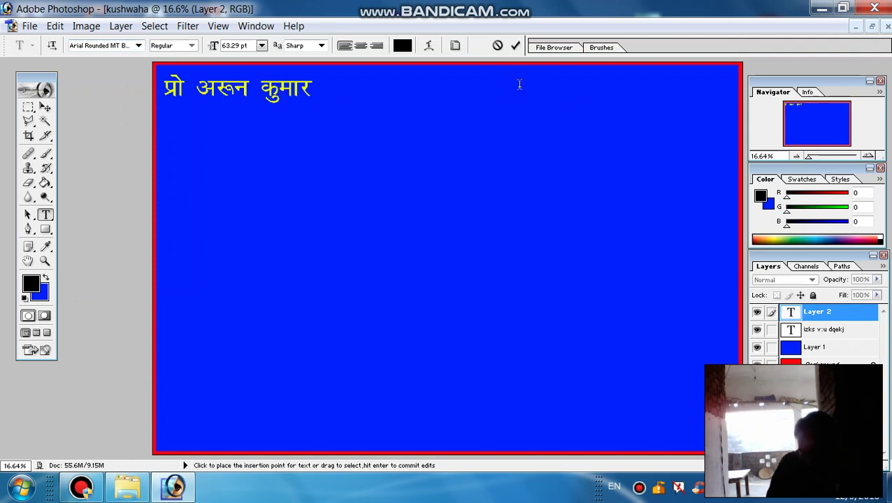
- Type the phone number at the top right, fixing typos, commit it, and clear the selection
type("8020")
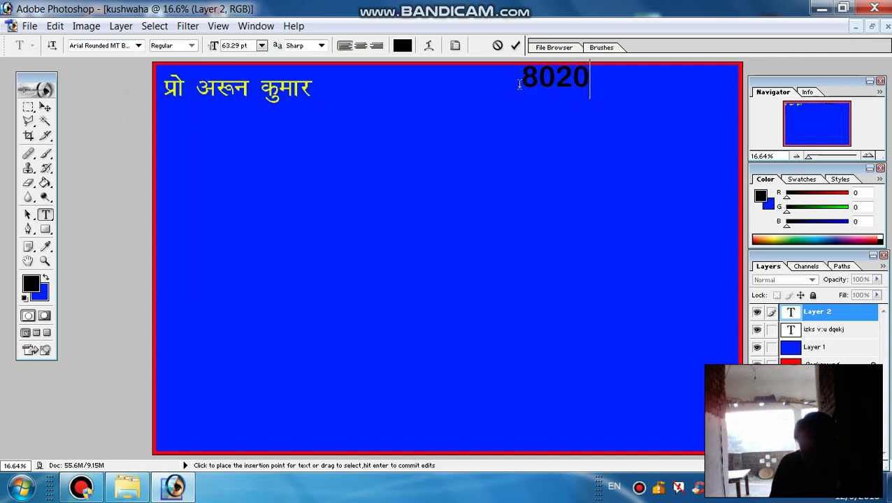
key("BackSpace")
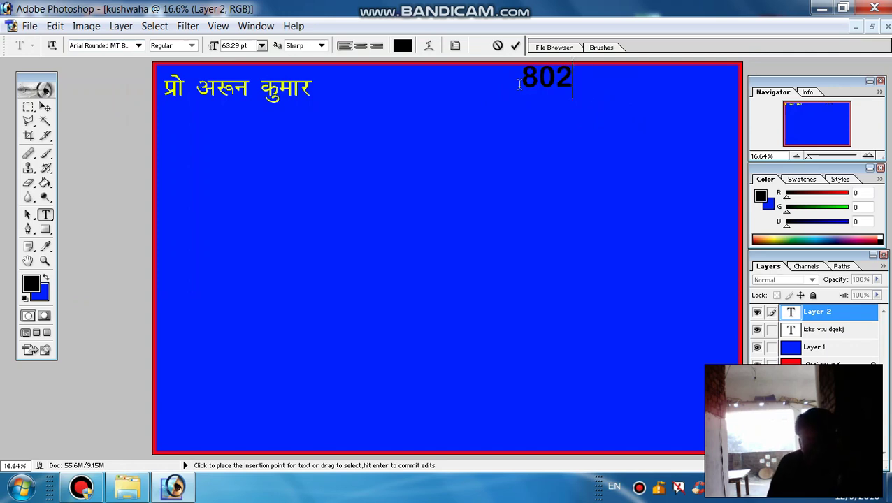
type("22")
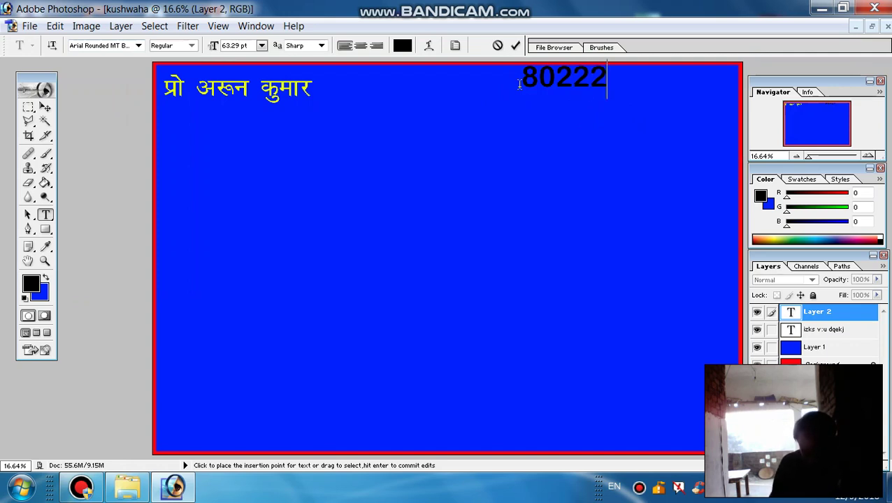
key("BackSpace")
key("BackSpace")
key("BackSpace")
key("BackSpace")
key("BackSpace")
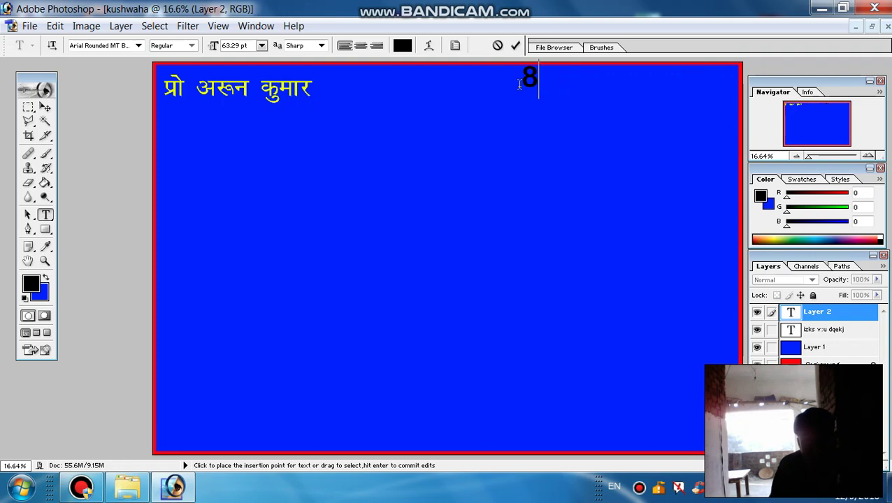
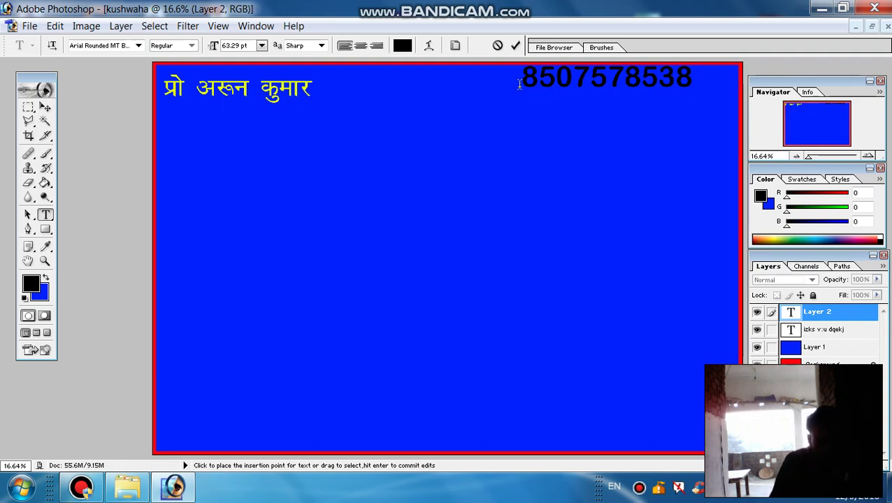
left_click(515, 45)
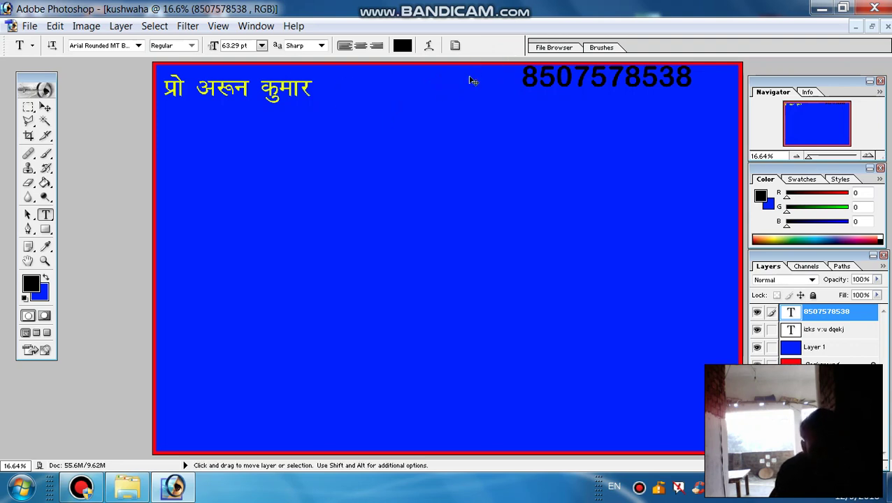
key("ctrl+a")
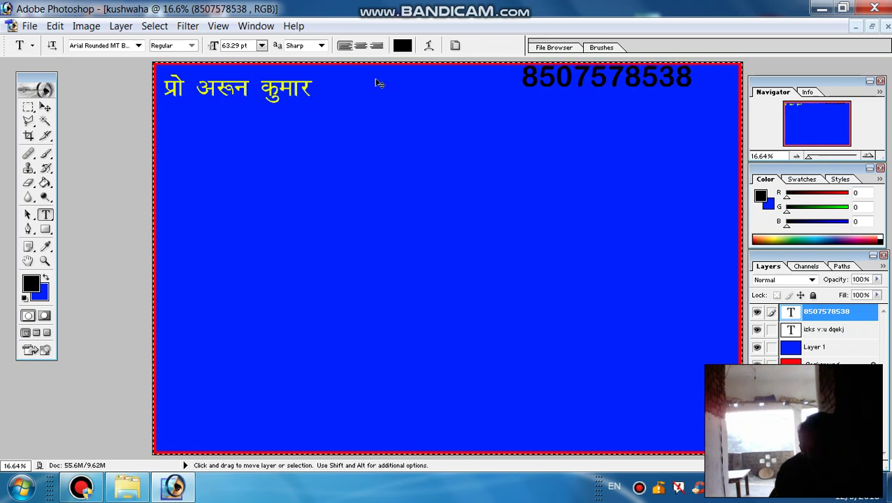
key("ctrl+d")
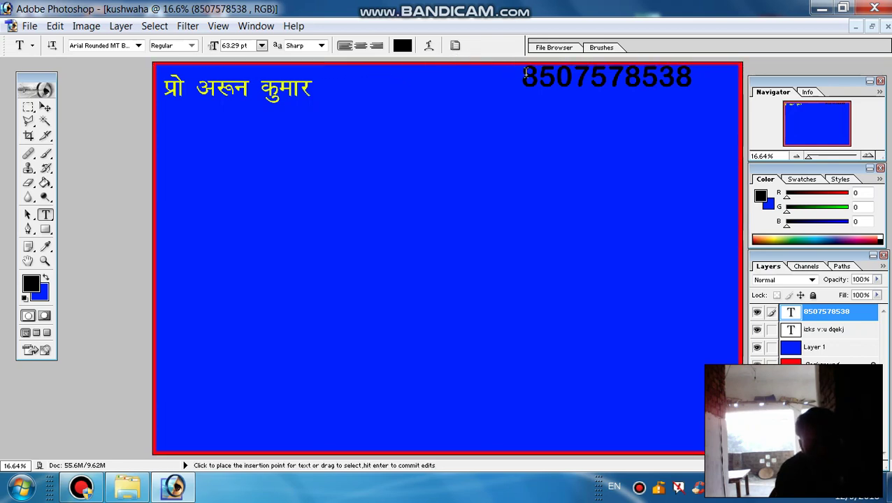
- Change the phone number's text colour to a bright yellow
left_click(533, 77)
key("ctrl+a")
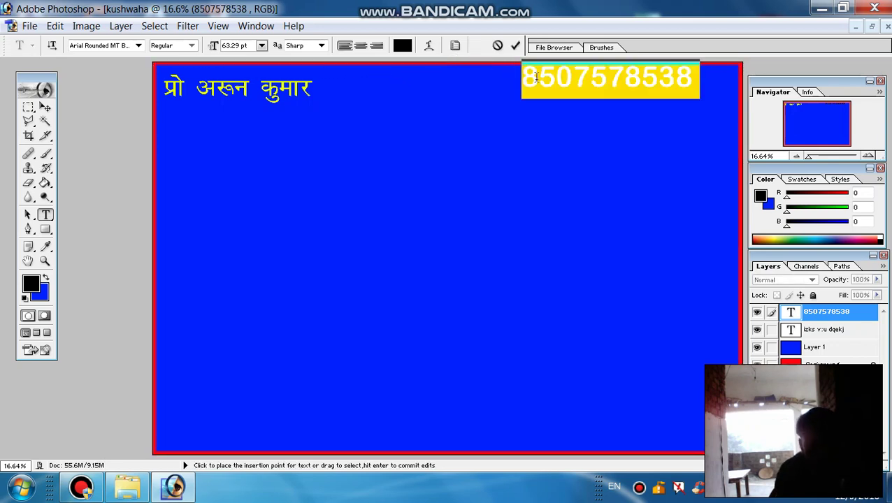
left_click(403, 46)
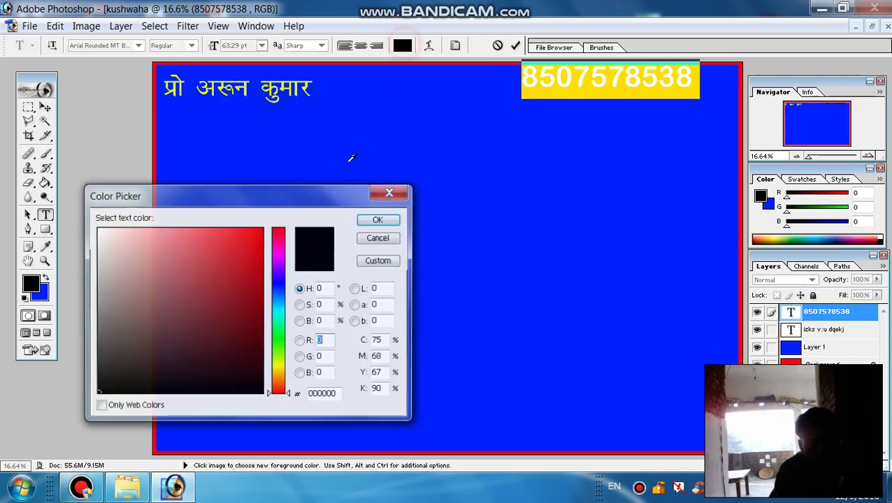
left_click(279, 367)
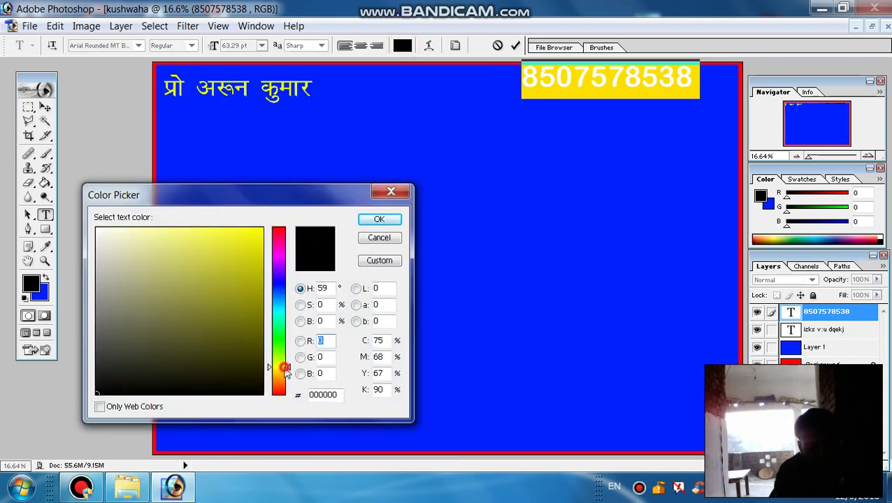
left_click(260, 232)
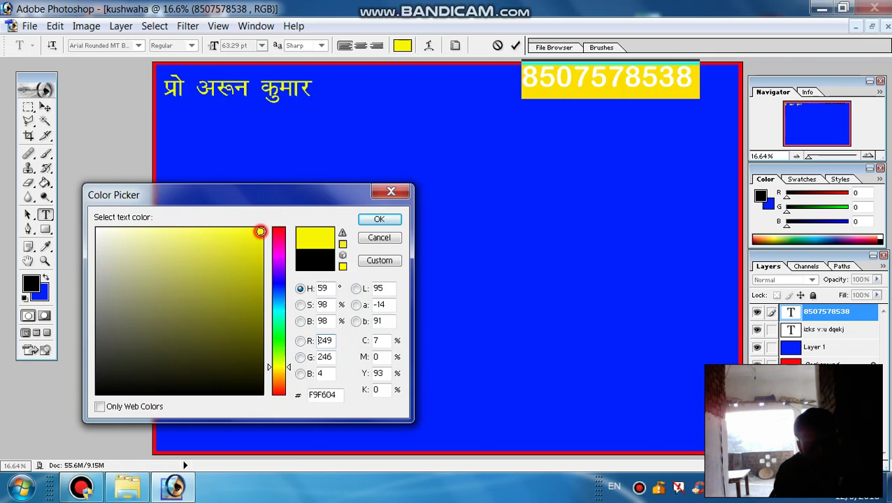
left_click(392, 220)
left_click(515, 46)
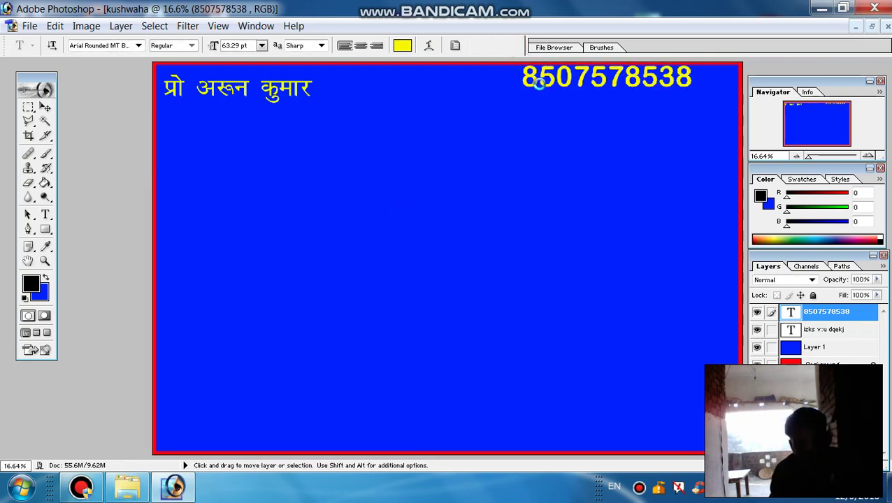
- Move the number to the top-right corner and scale it to 84.3% width
key("ctrl+t")
left_click_drag(567, 77, 641, 83)
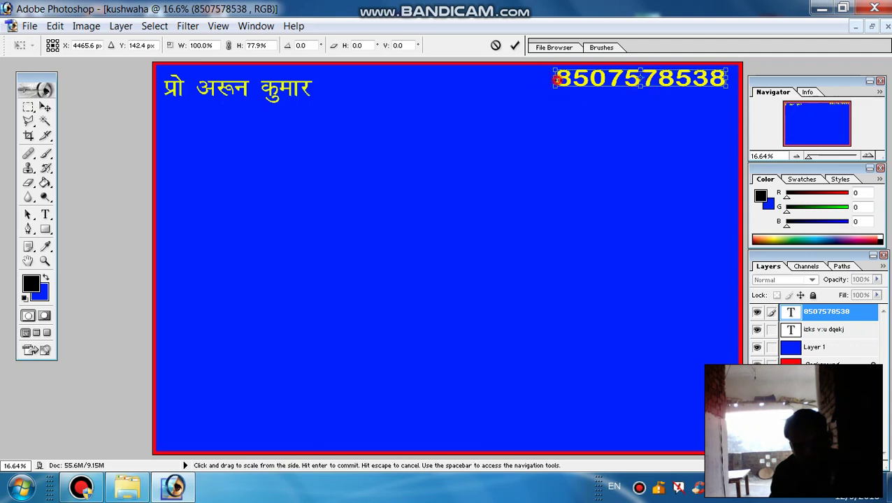
left_click_drag(554, 79, 581, 78)
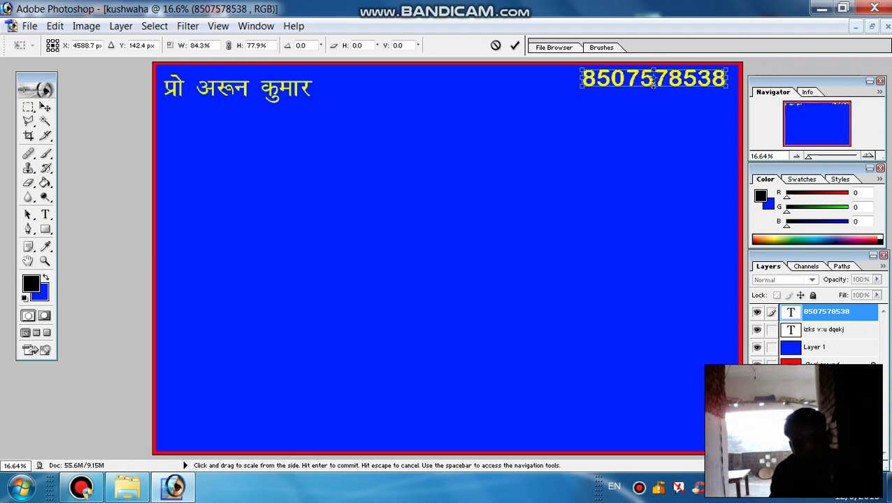
left_click_drag(653, 82, 653, 78)
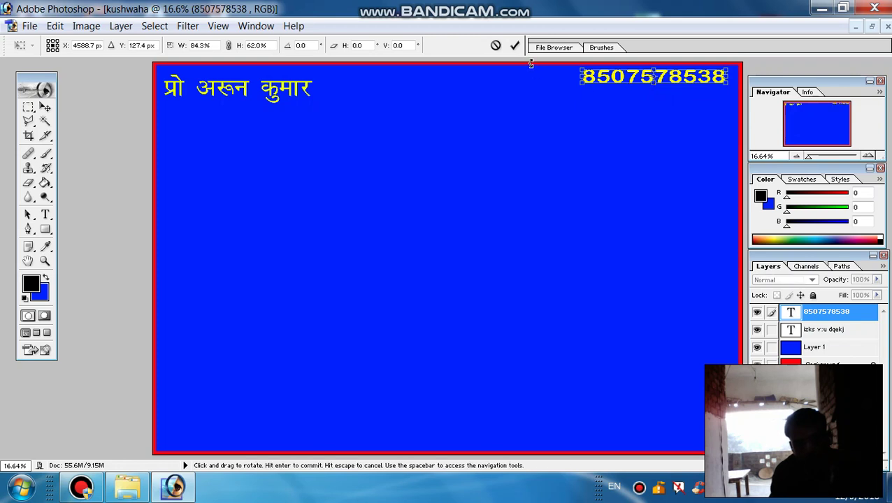
left_click(515, 45)
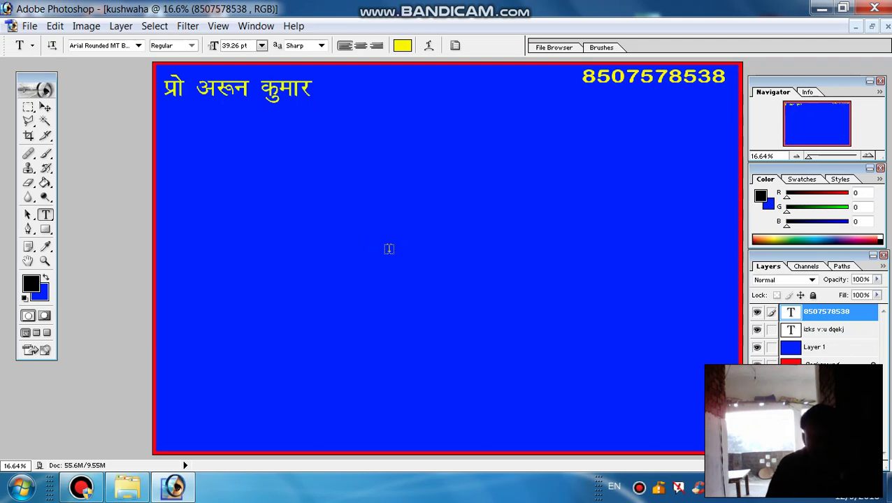
- Add a new empty layer, Layer 2, with Ctrl+Shift+N
key("ctrl")
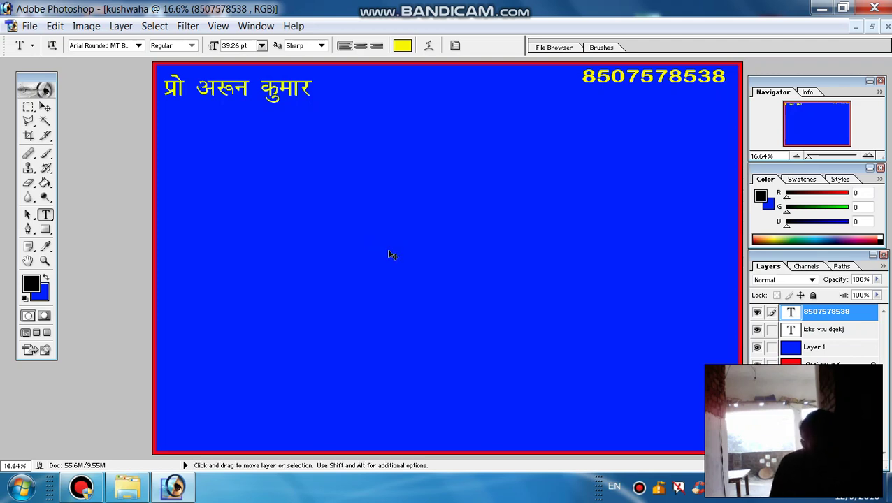
key("shift")
key("ctrl+shift+n")
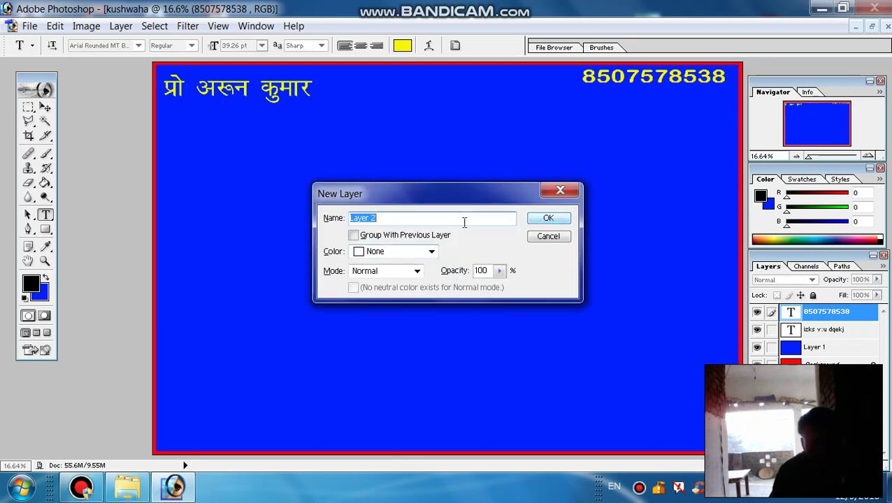
left_click(551, 217)
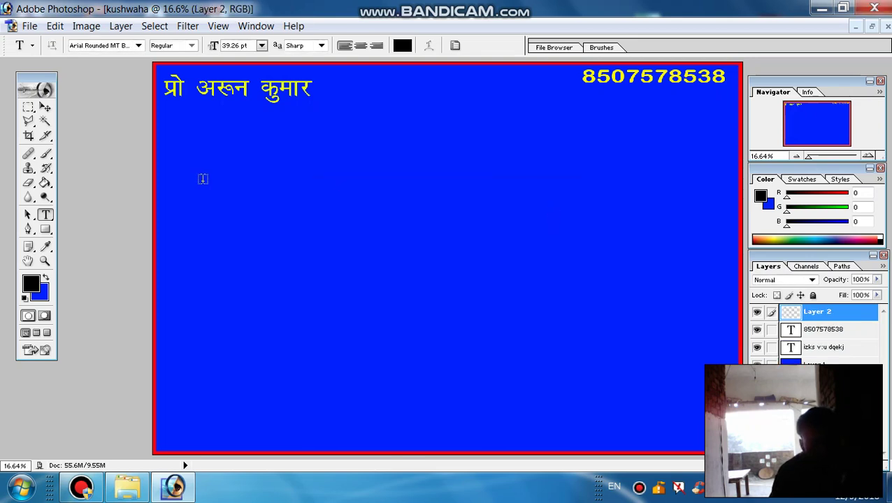
- Begin a text line below the name in Kruti Dev 021 Bold and type its first characters
left_click(164, 161)
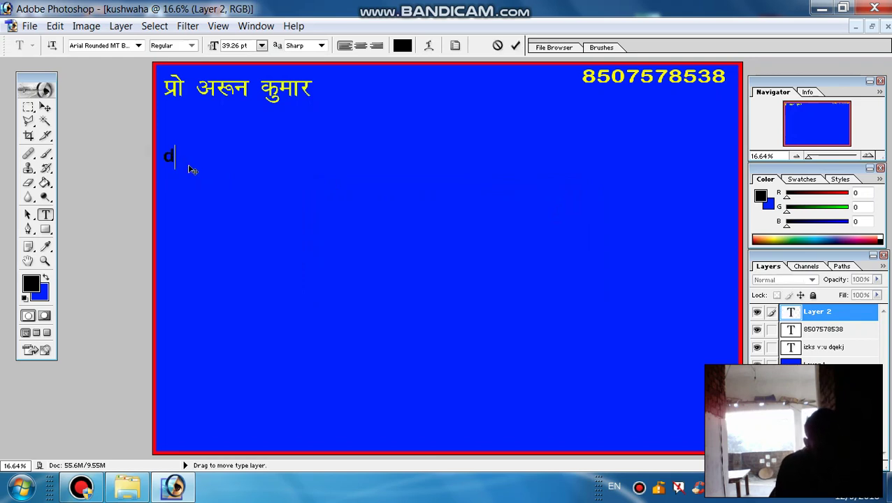
key("BackSpace")
key("BackSpace")
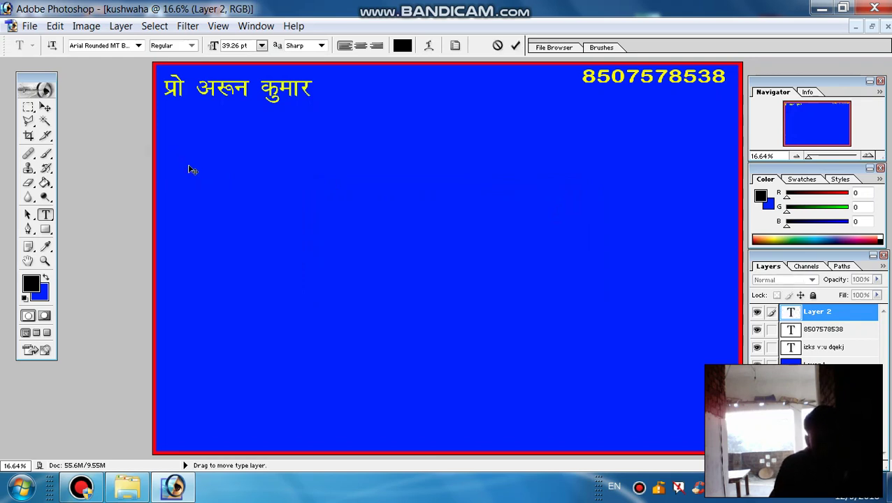
left_click(138, 46)
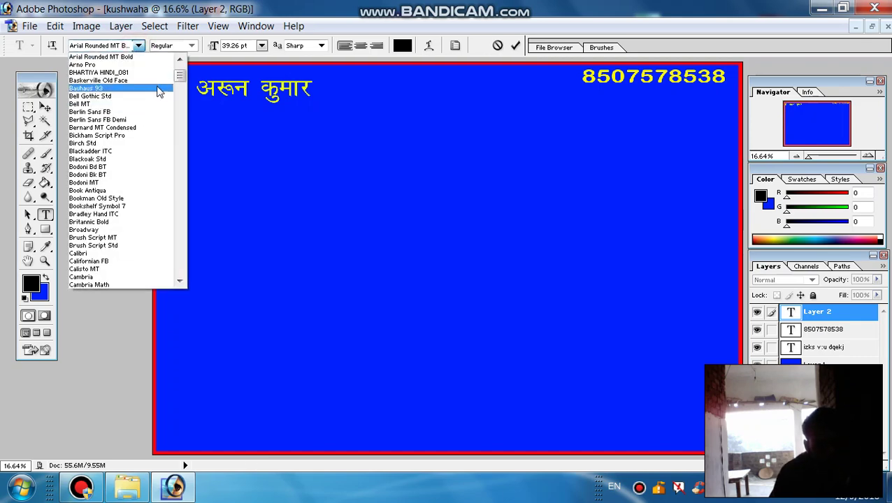
left_click_drag(178, 81, 180, 133)
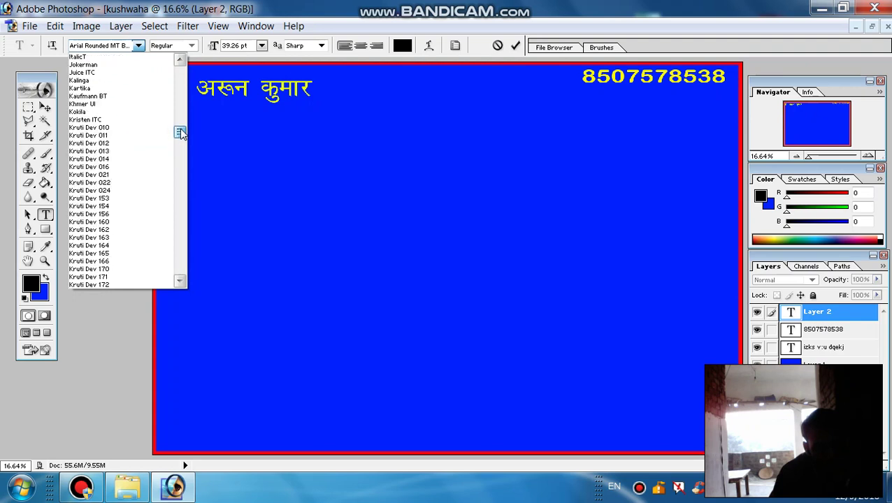
left_click(103, 175)
left_click(167, 168)
type("d")
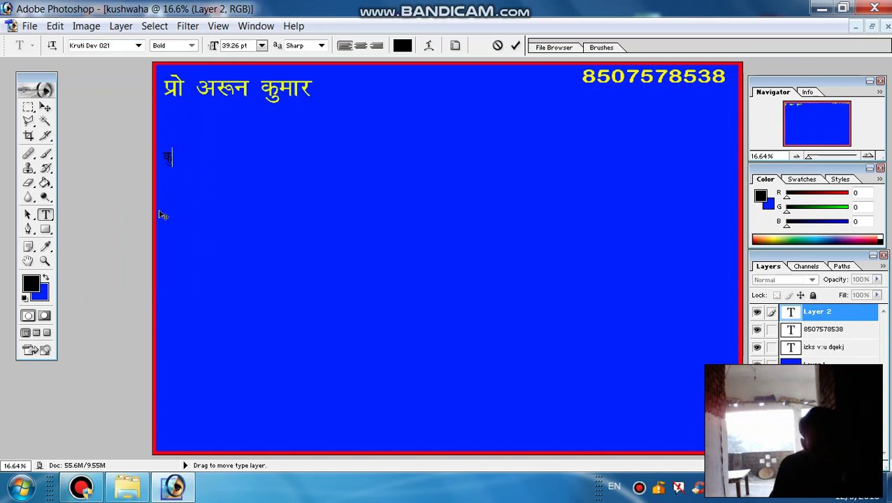
type("q")
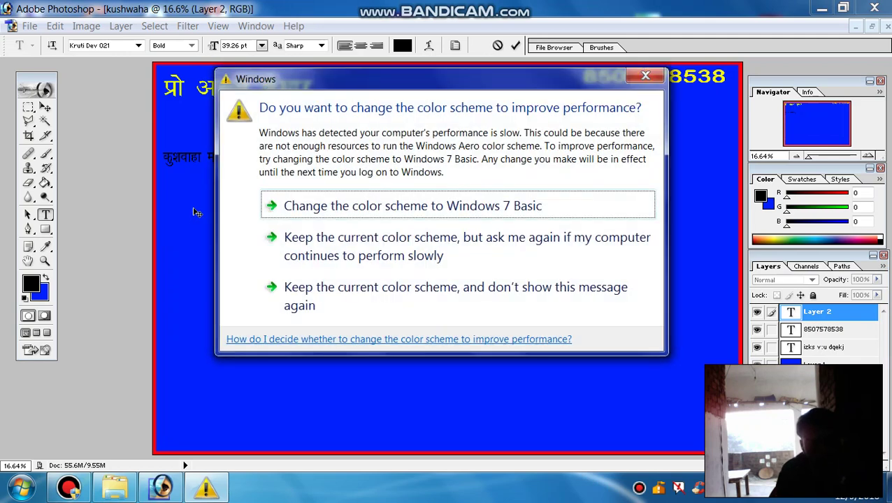
- Finish typing 'कुशवाहा मसाला कुट्टी मशीन' in black and commit the line
key("Escape")
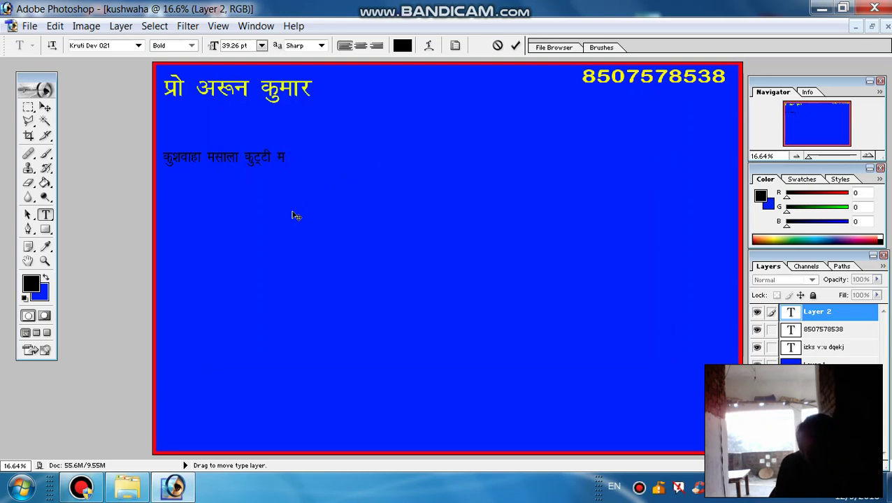
type("'")
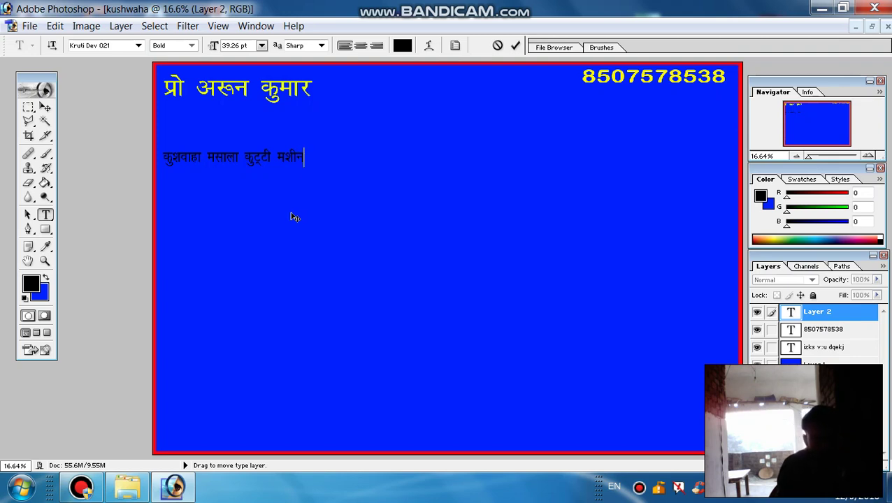
left_click(515, 46)
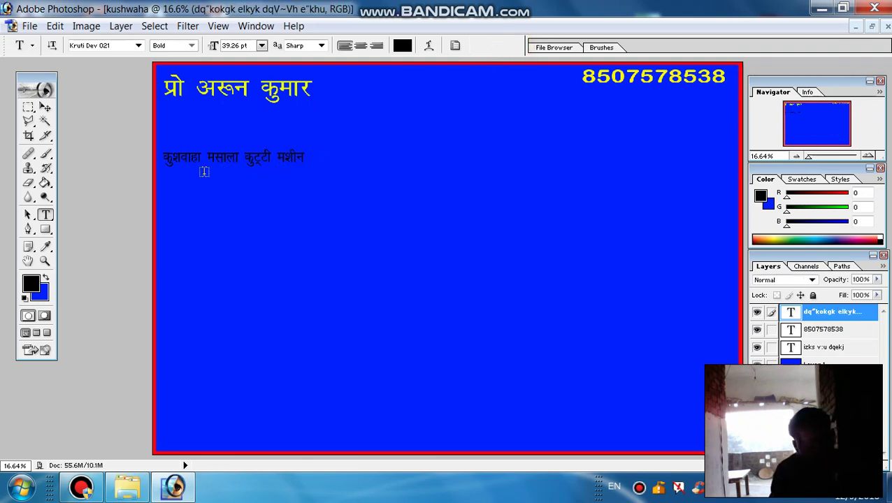
- Change the whole Hindi line's colour to red (FF0000)
left_click(253, 158)
key("ctrl+a")
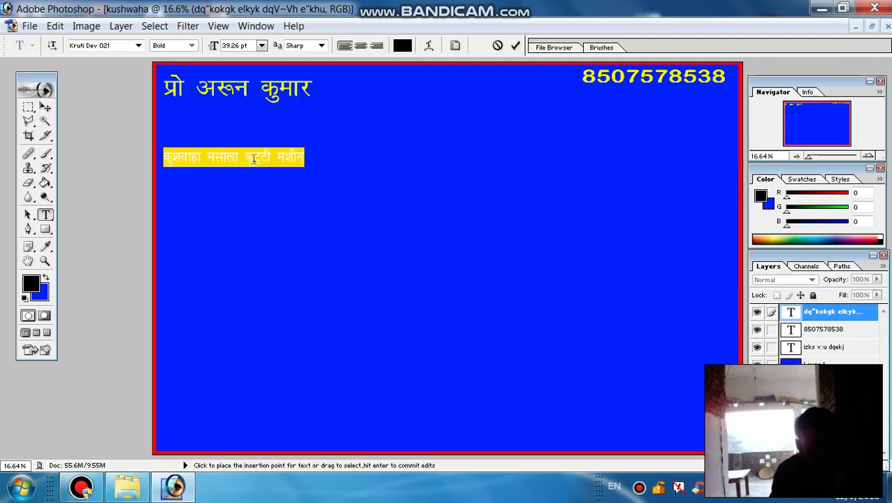
left_click(402, 45)
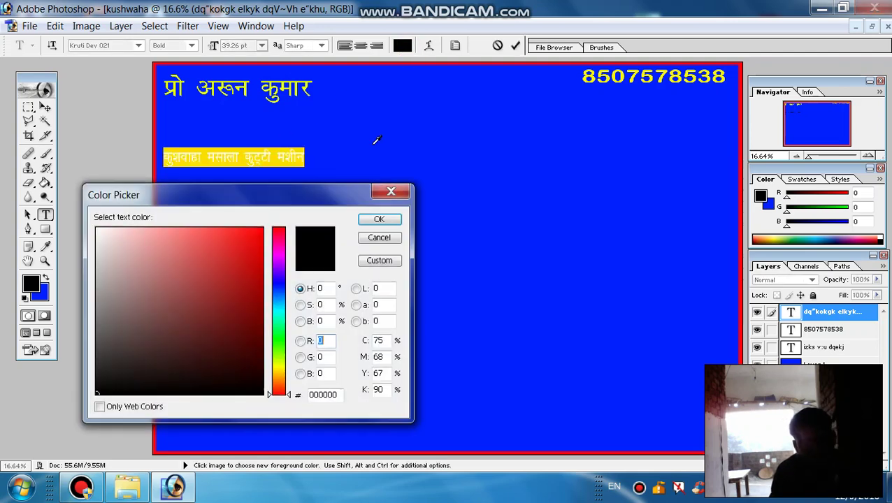
left_click(262, 227)
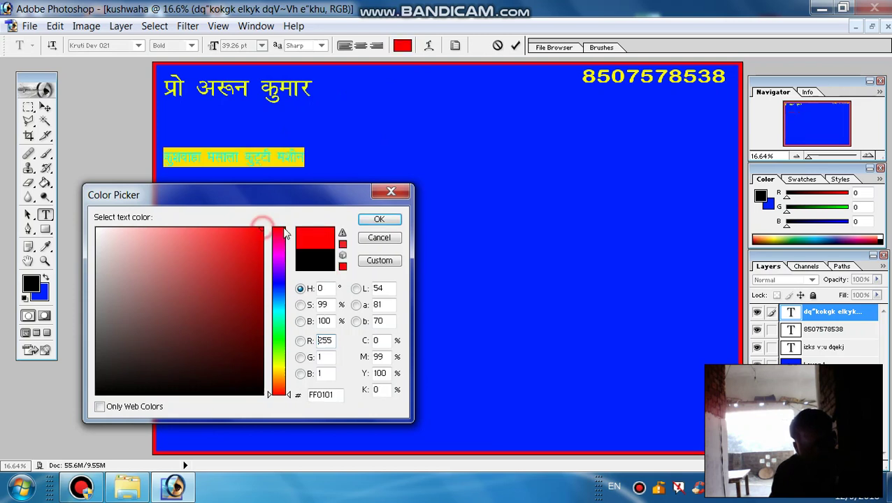
left_click(374, 219)
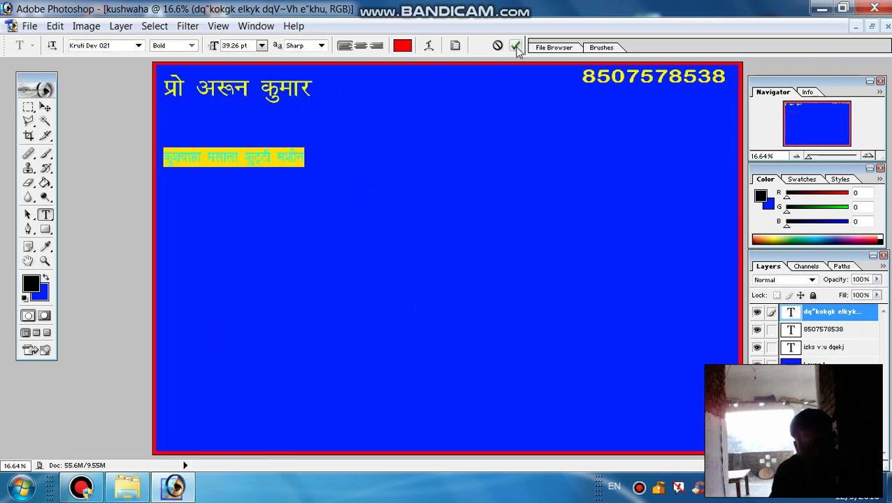
left_click(515, 45)
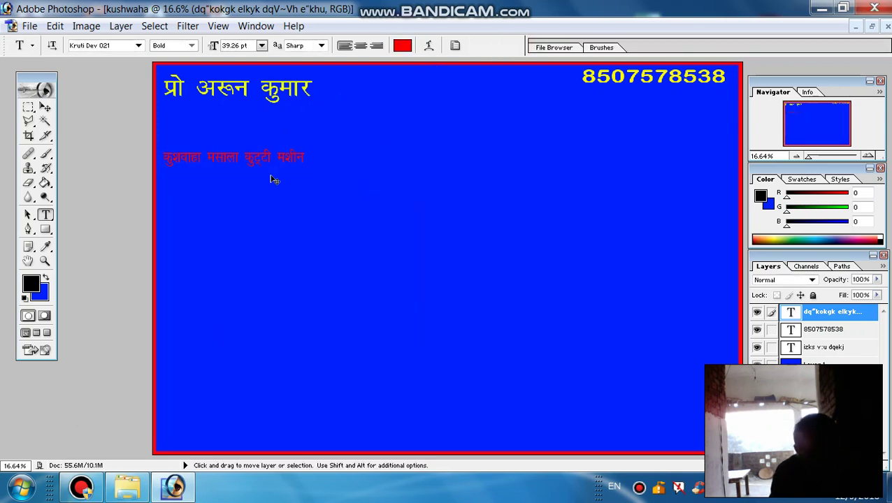
- Enlarge the line to 398.8% width and 507.6% height, spanning the banner below the name
key("ctrl+t")
left_click_drag(301, 159, 727, 175)
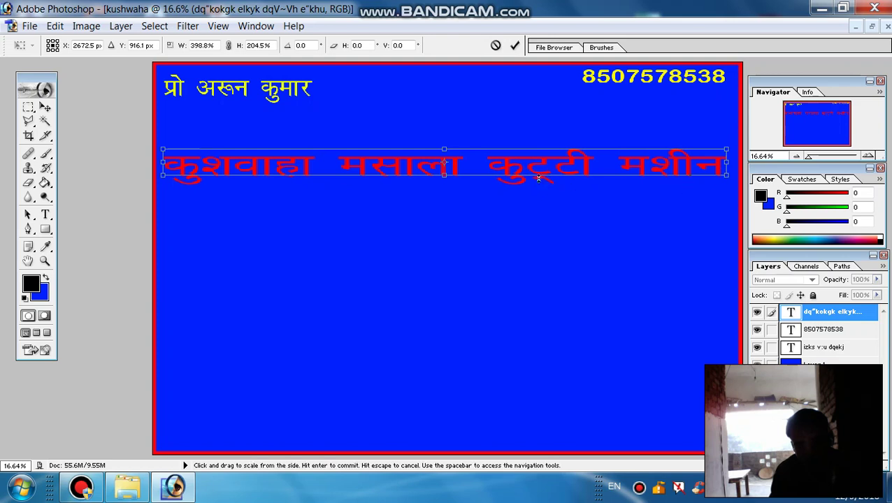
left_click_drag(443, 178, 443, 199)
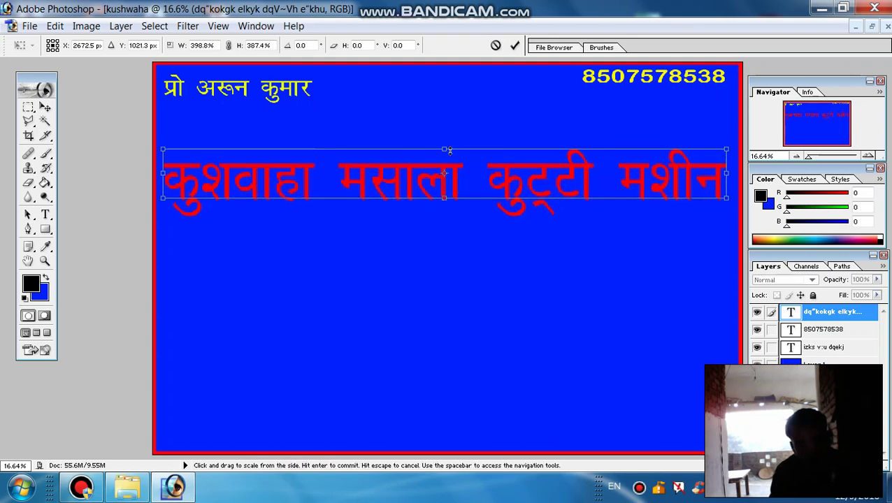
left_click_drag(446, 148, 446, 133)
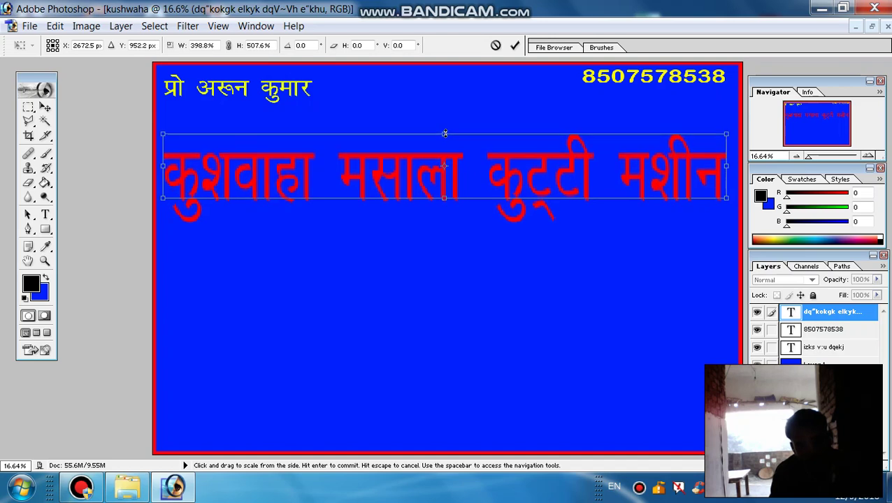
left_click_drag(407, 190, 409, 162)
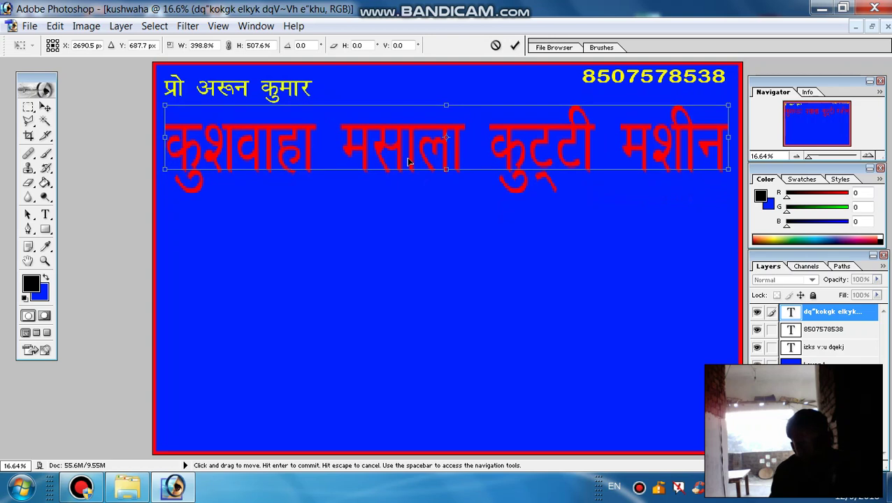
left_click(515, 45)
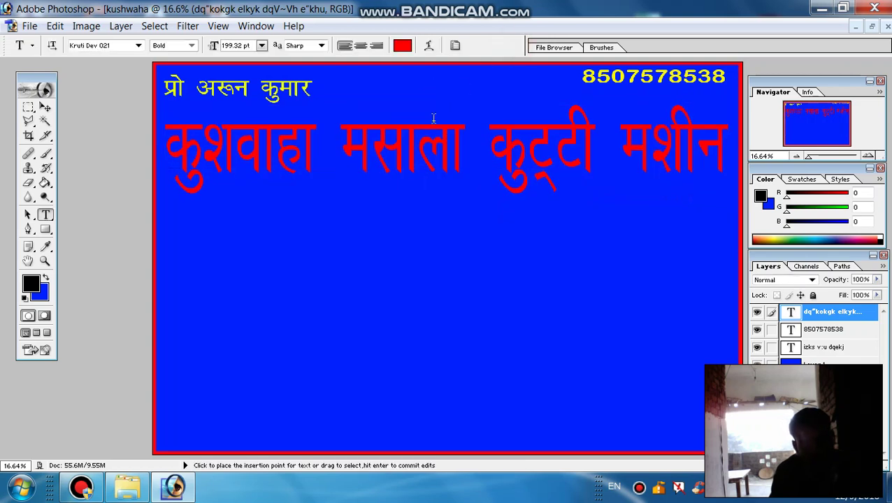
- Change the title's anti-aliasing to Strong, after trying None and Sharp, and commit
left_click(409, 154)
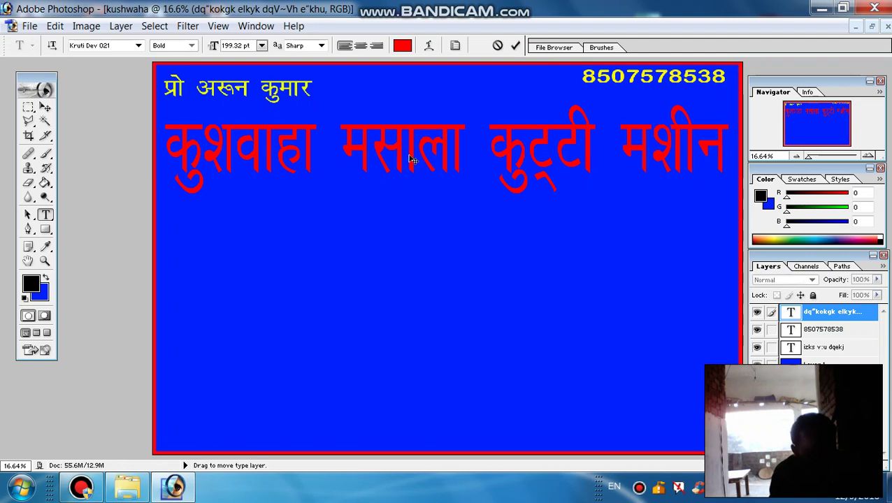
key("ctrl+a")
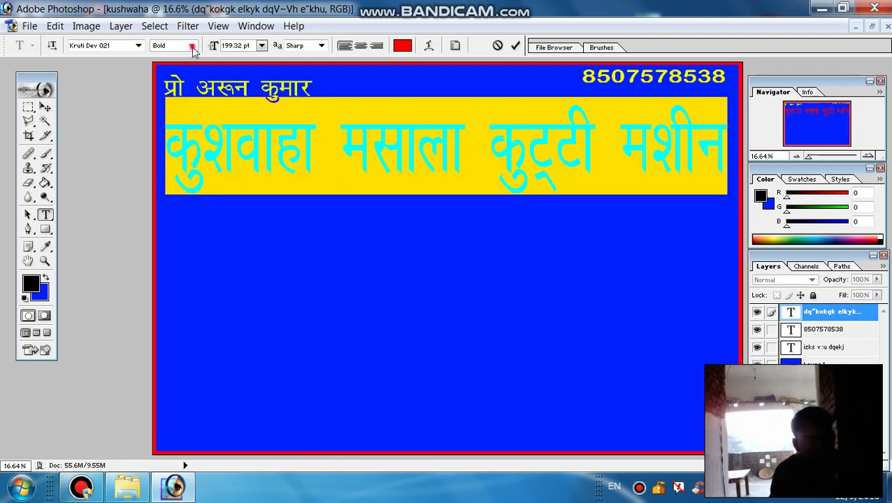
left_click(320, 46)
left_click(306, 59)
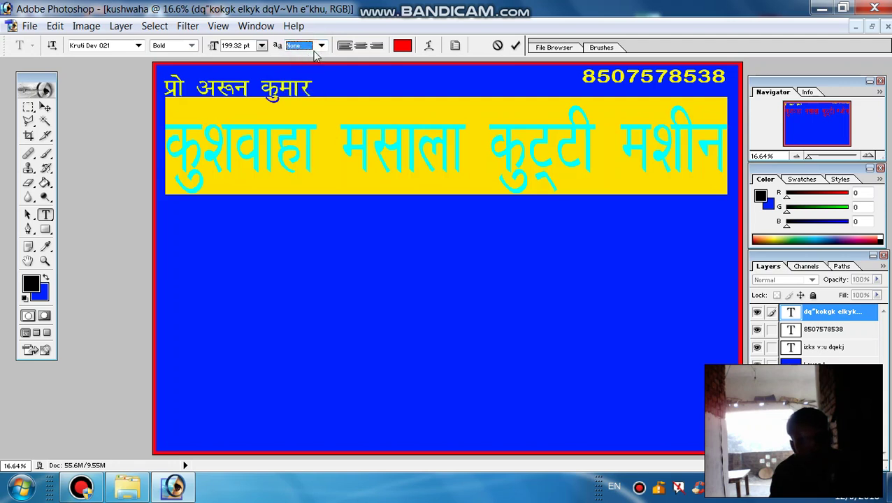
left_click(320, 46)
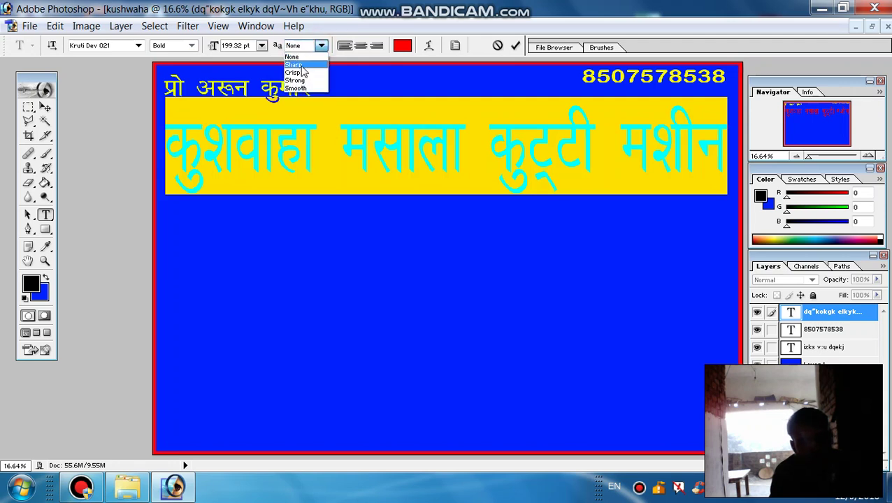
left_click(295, 64)
left_click(323, 46)
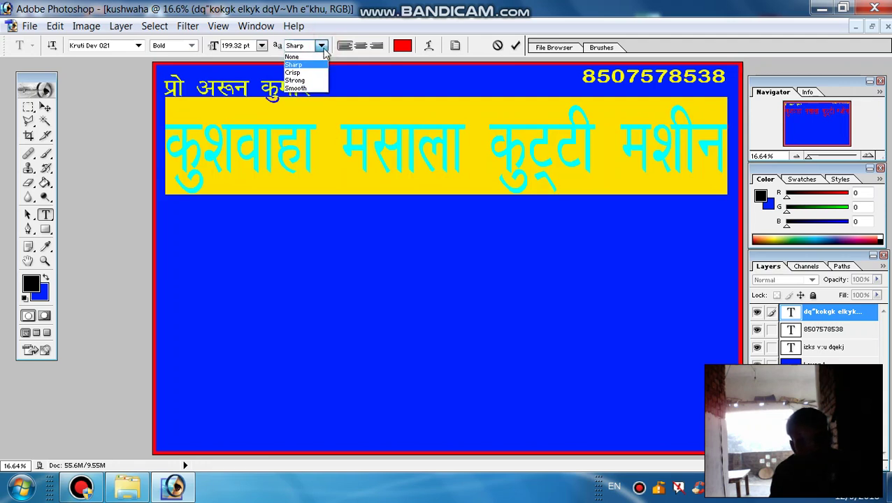
left_click(301, 80)
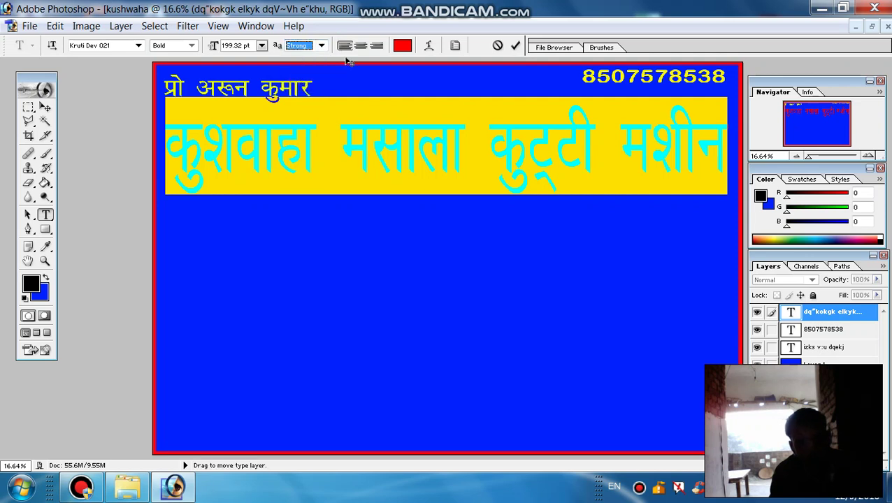
left_click(516, 45)
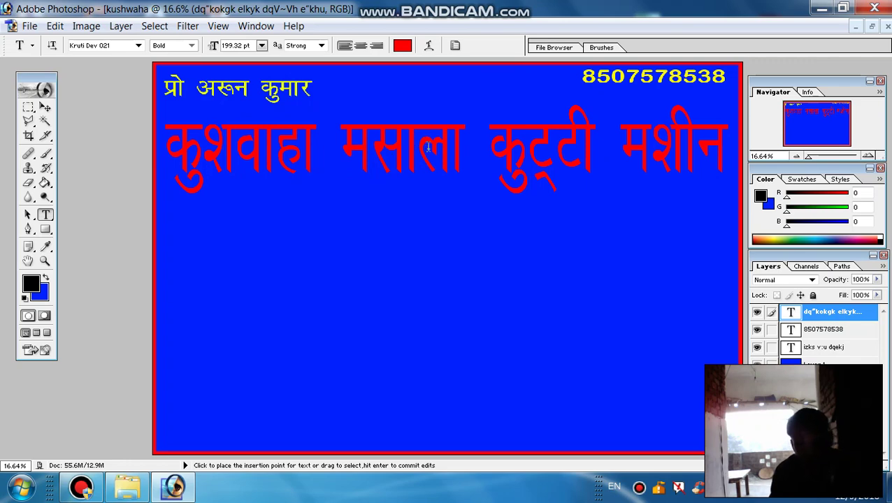
- Duplicate the red title layer and drag the copy down beneath the original
right_click(810, 310)
left_click(780, 175)
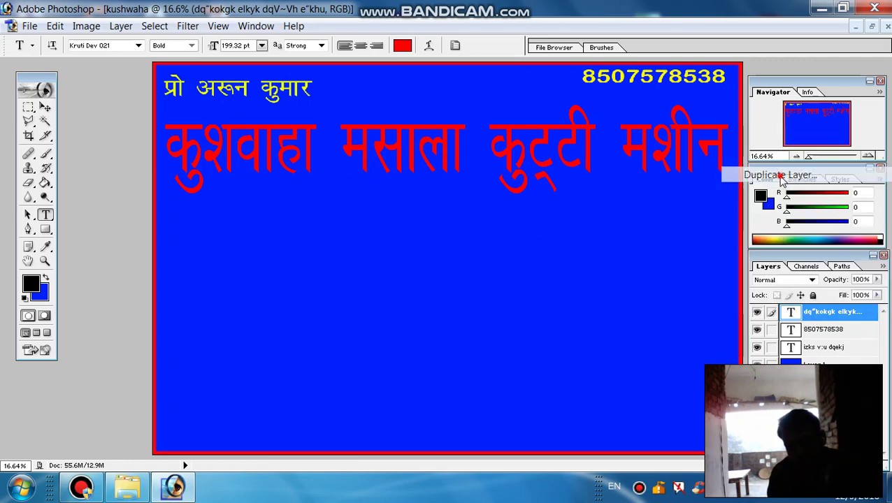
left_click(548, 215)
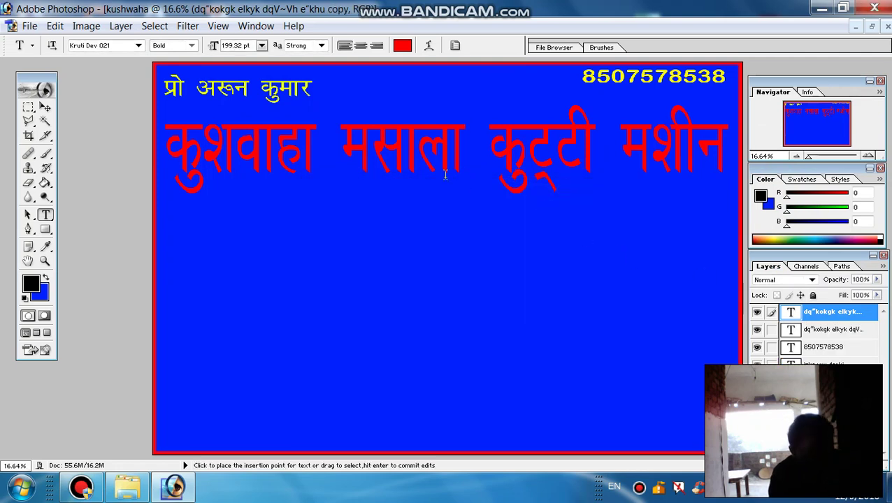
key("ctrl")
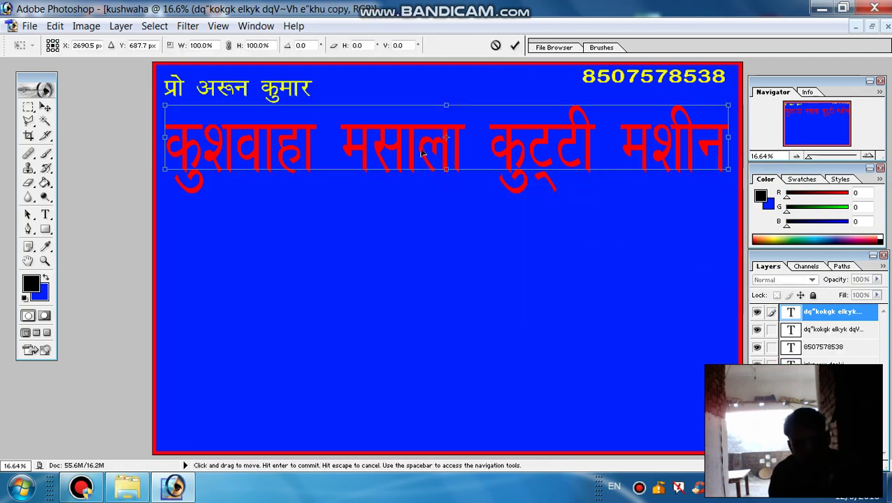
left_click_drag(441, 180, 416, 259)
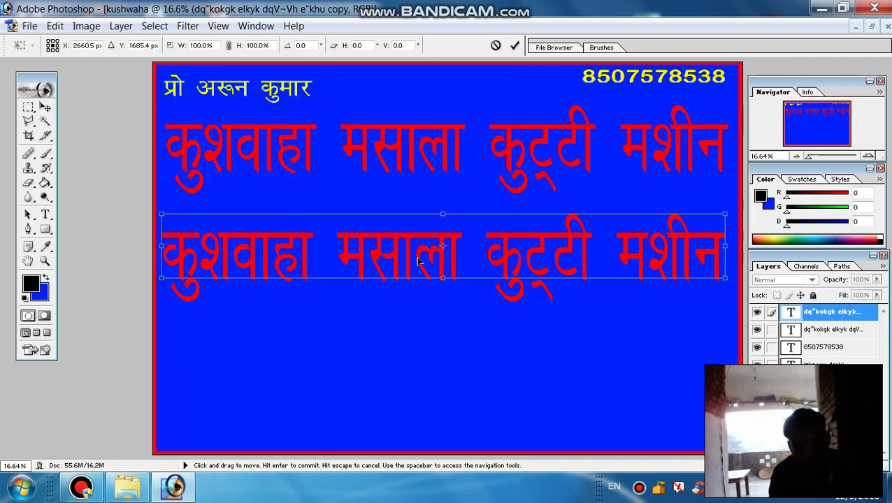
left_click(515, 46)
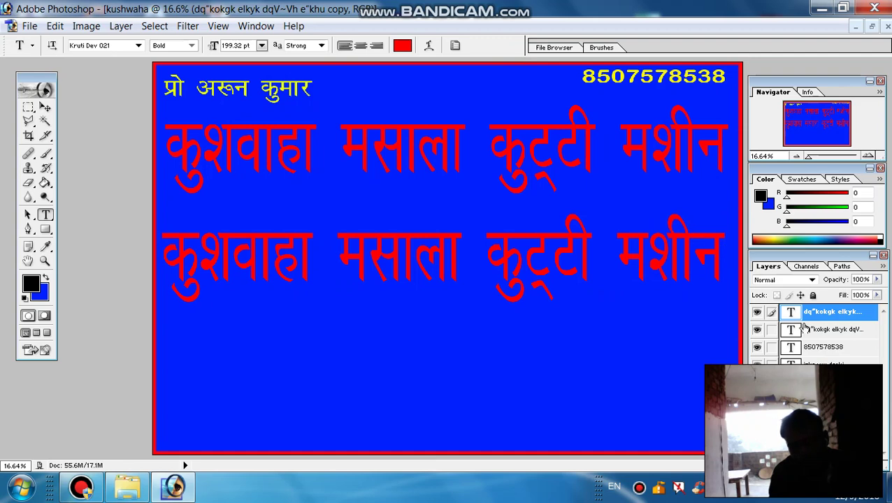
- Add a 5 px black outside Stroke layer style to the original title layer
left_click(827, 335)
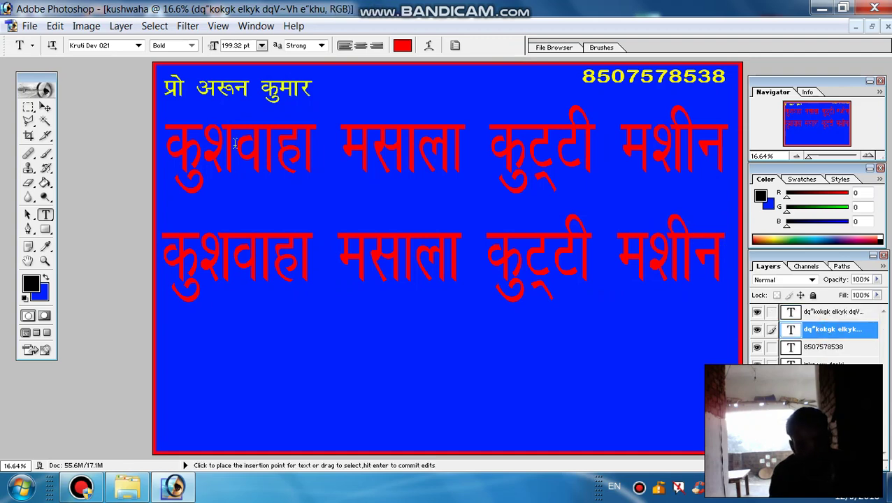
left_click(119, 26)
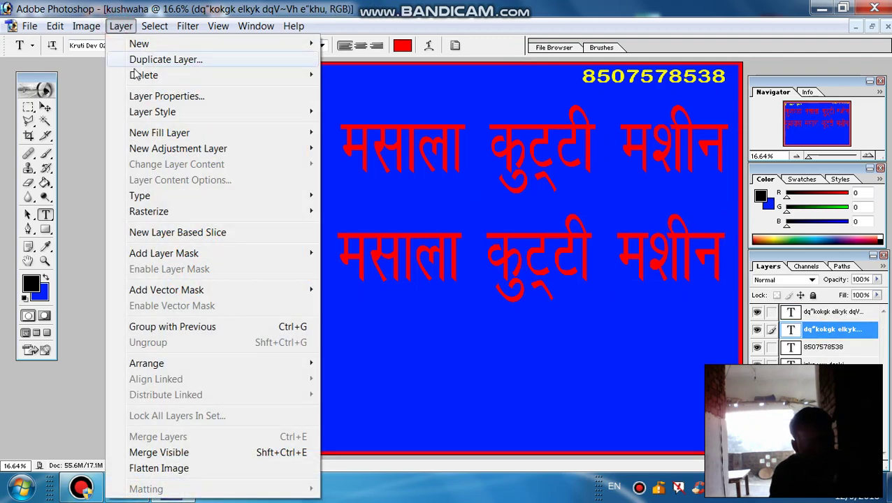
mouse_move(154, 119)
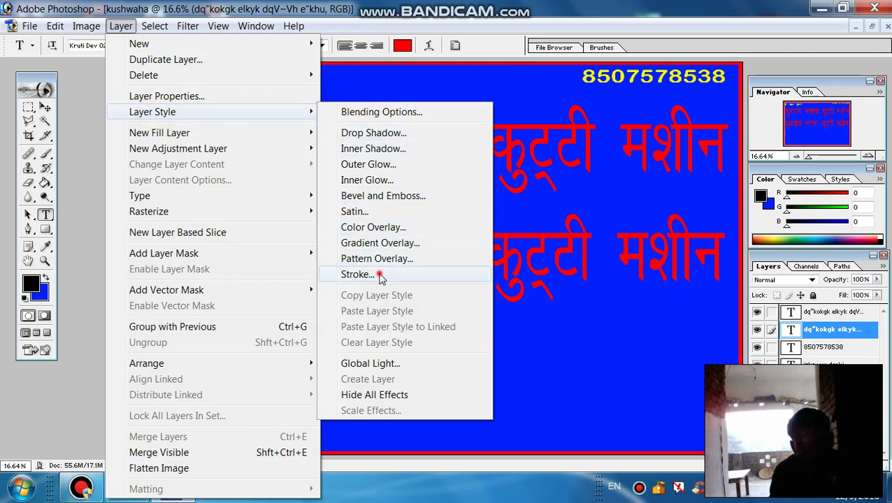
left_click(381, 276)
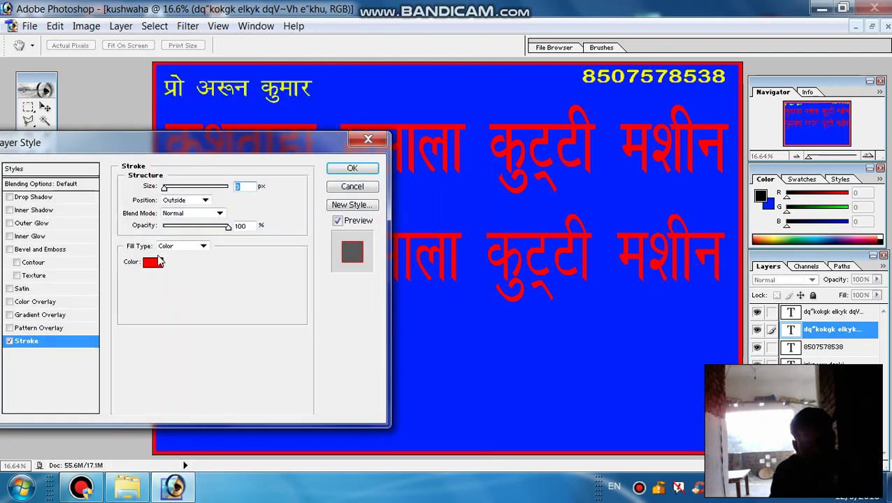
left_click(153, 262)
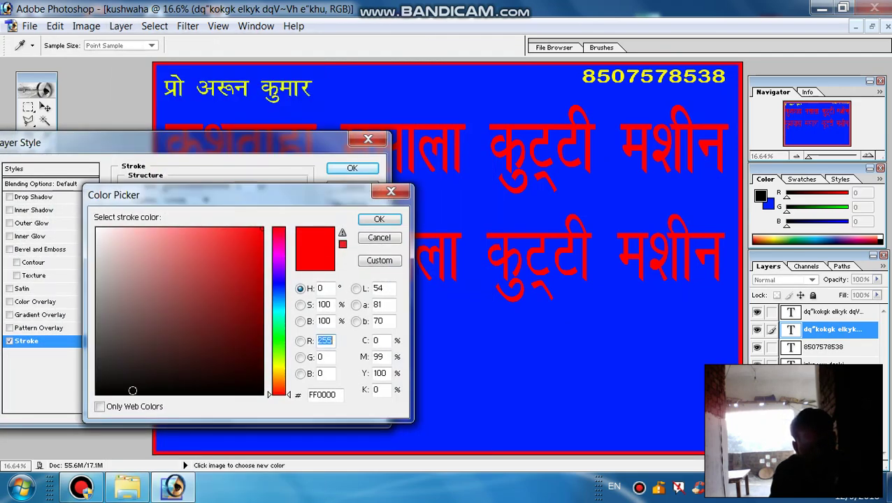
left_click(132, 390)
left_click(379, 219)
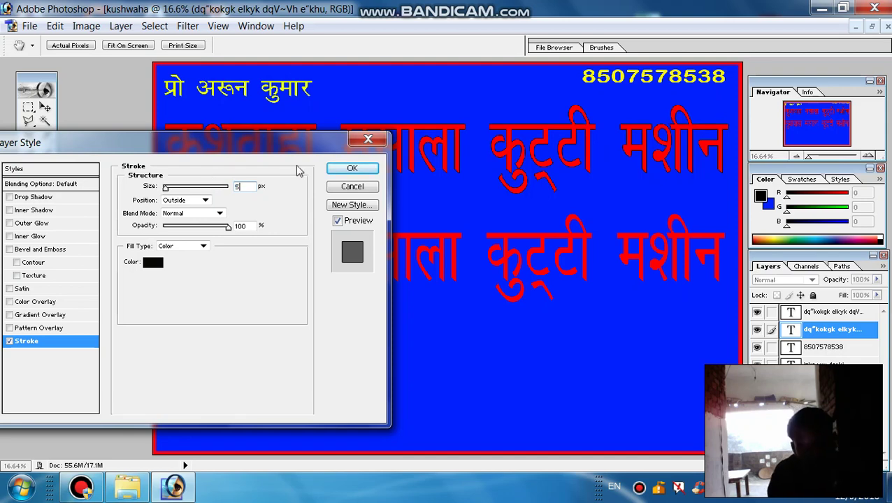
left_click(352, 168)
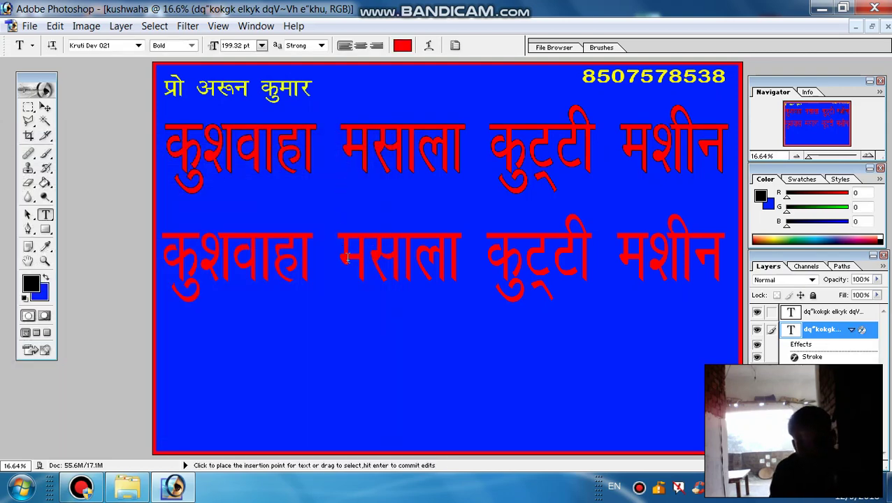
- Select the copy layer and set all of its text to white
left_click(828, 312)
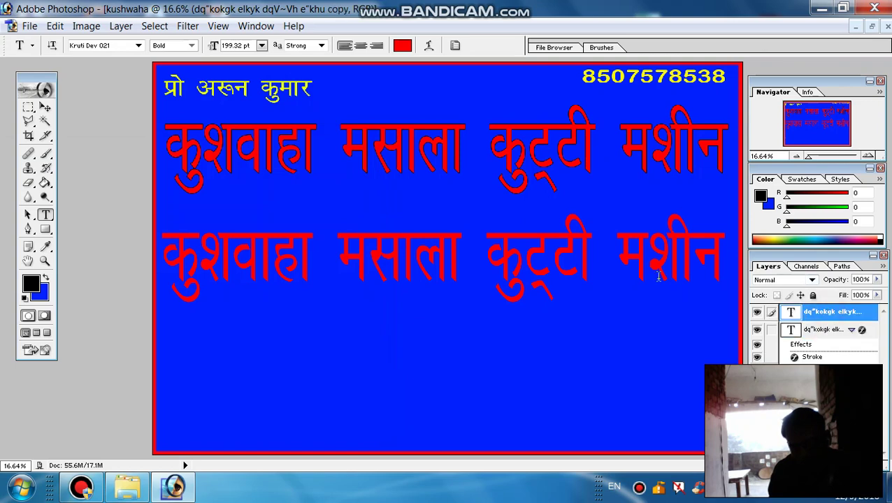
left_click(510, 253)
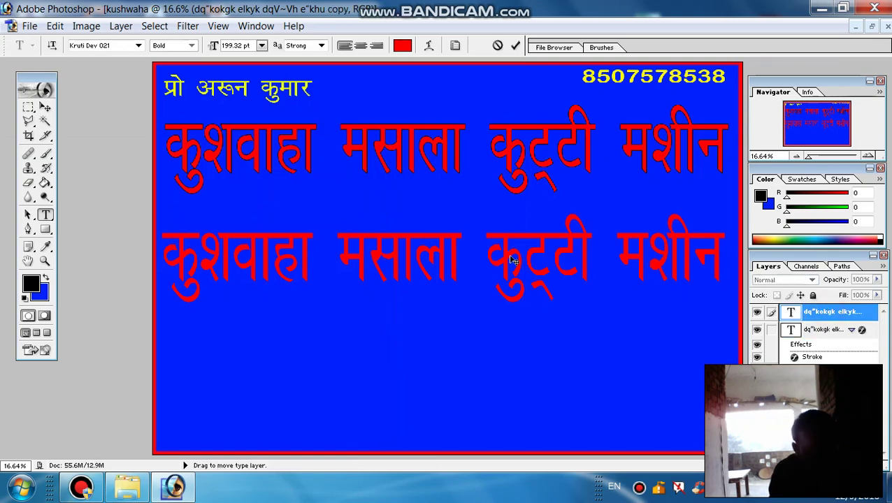
key("ctrl+a")
left_click(403, 46)
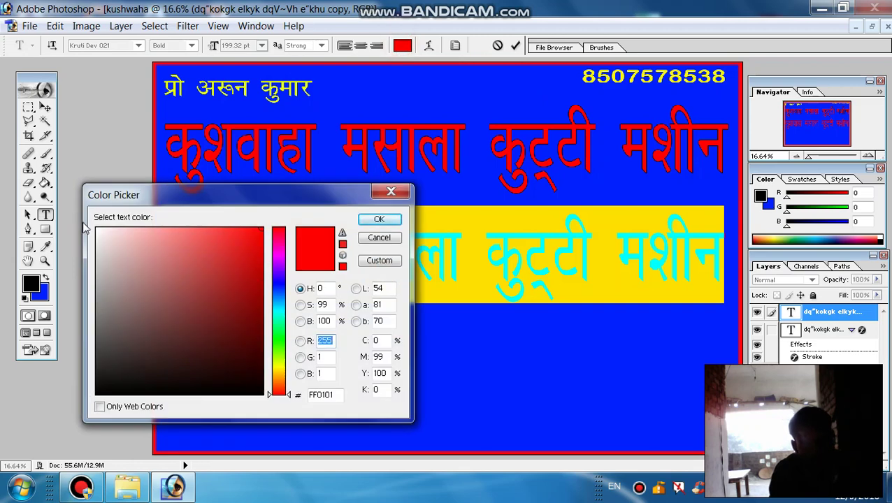
left_click(379, 219)
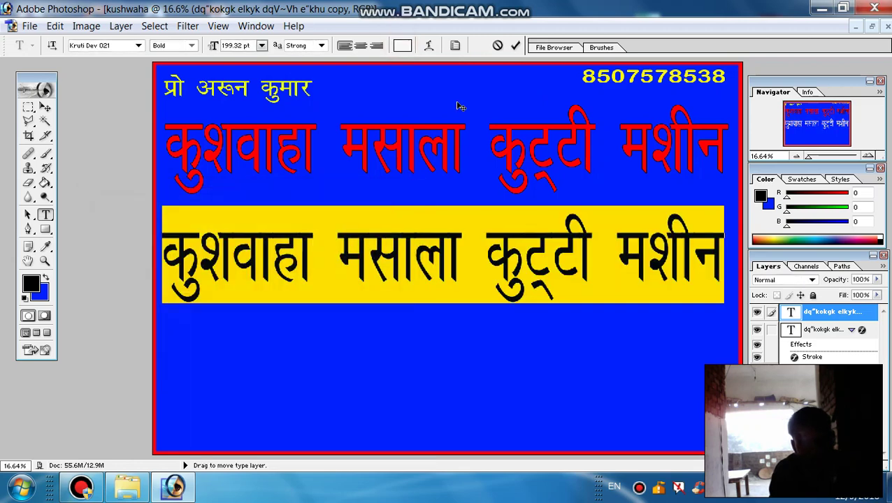
left_click(513, 46)
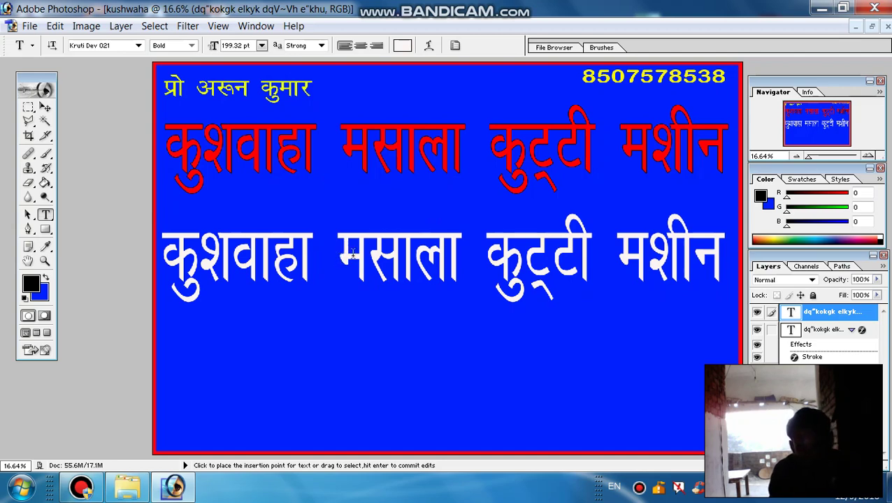
- Move the white copy up over the red title, nudged right and down for a shadow offset
left_click(122, 27)
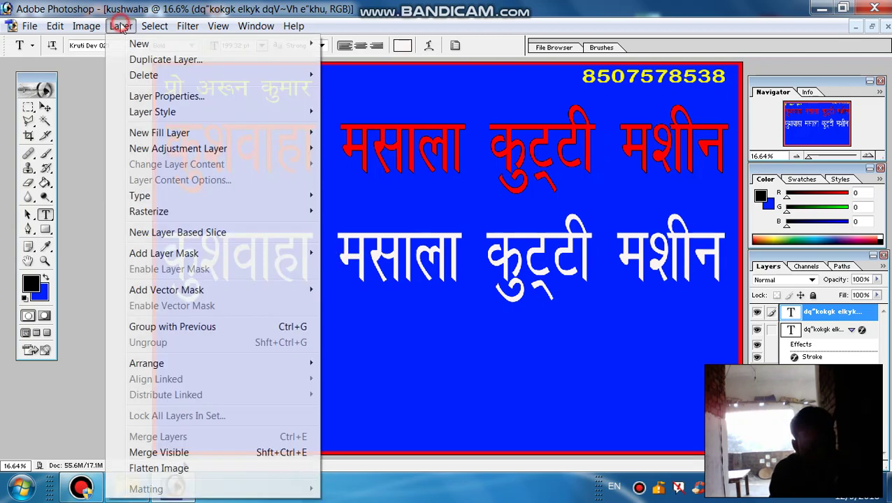
left_click(442, 265)
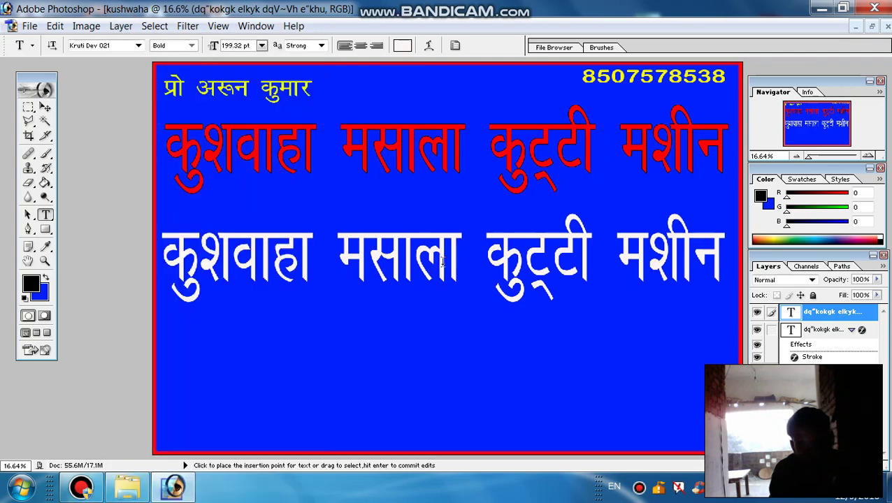
key("ctrl")
key("ctrl+t")
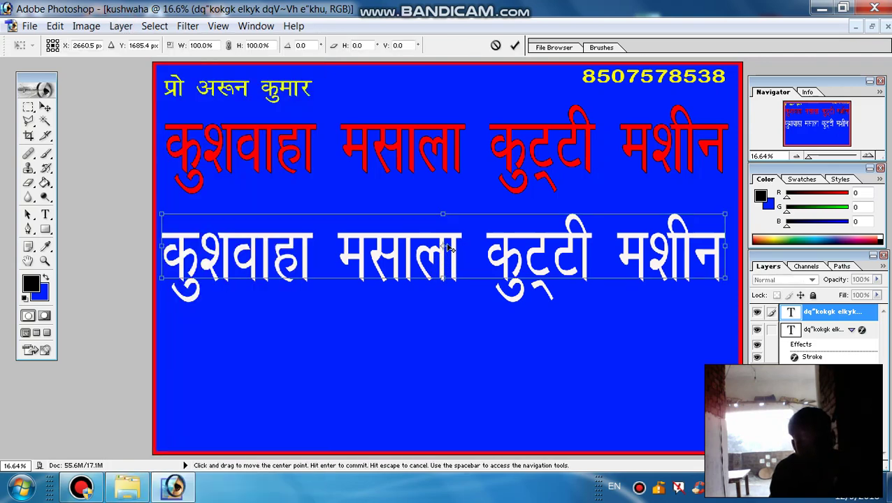
left_click_drag(377, 241, 385, 149)
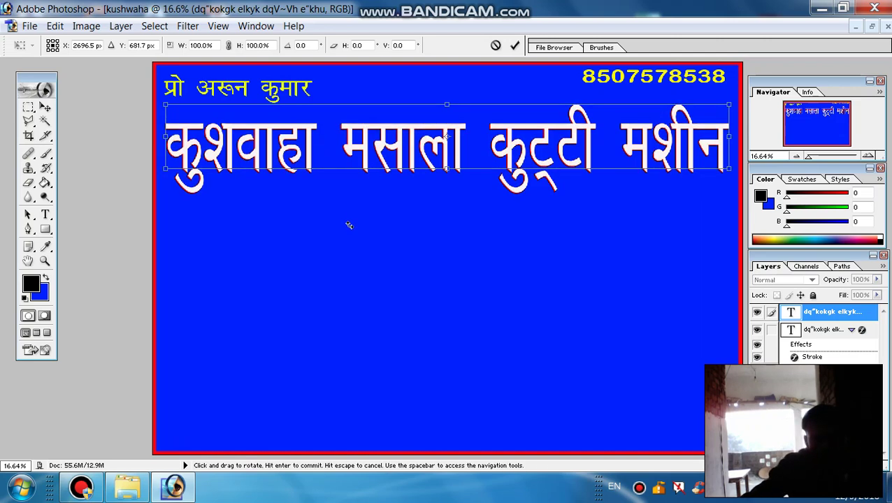
key("Right")
key("Right")
key("Right")
key("Right")
key("Right")
key("Right")
key("Right")
key("Right")
key("Right")
key("Right")
key("Right")
key("Right")
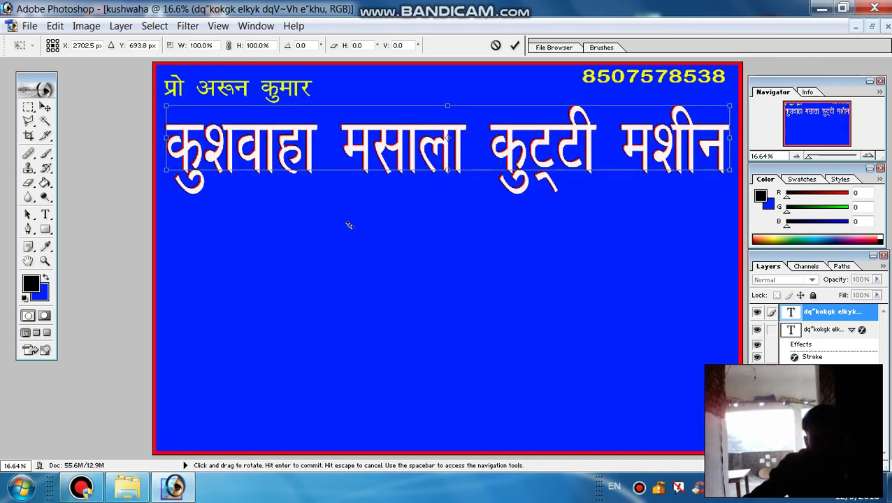
key("Down")
key("Down")
key("Down")
key("Down")
key("Down")
key("Down")
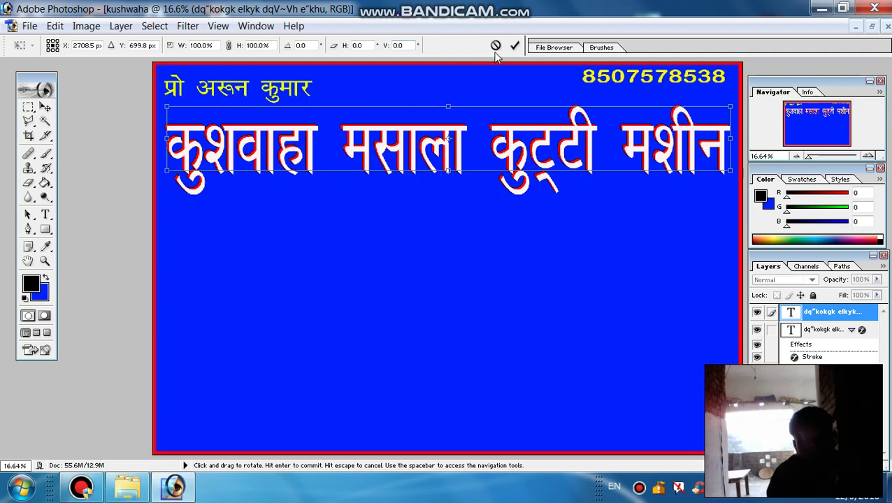
left_click(514, 45)
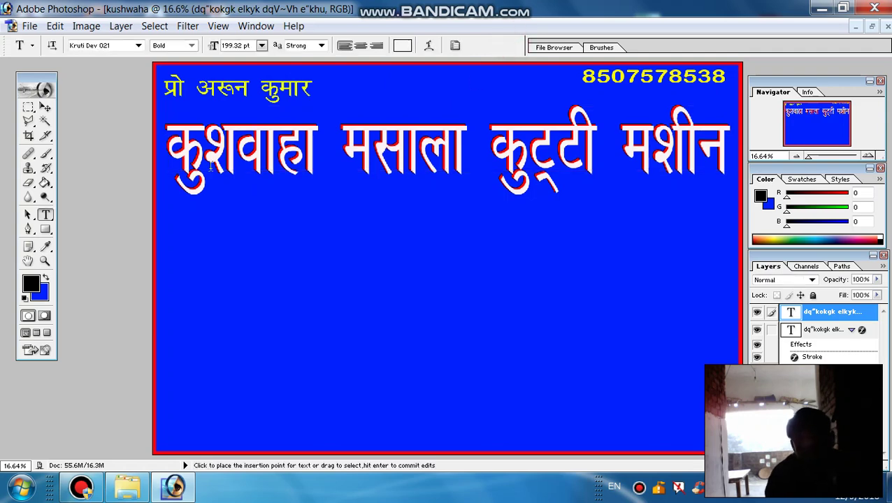
- Apply a 5 px black outside Stroke layer style to the white title copy
left_click(120, 27)
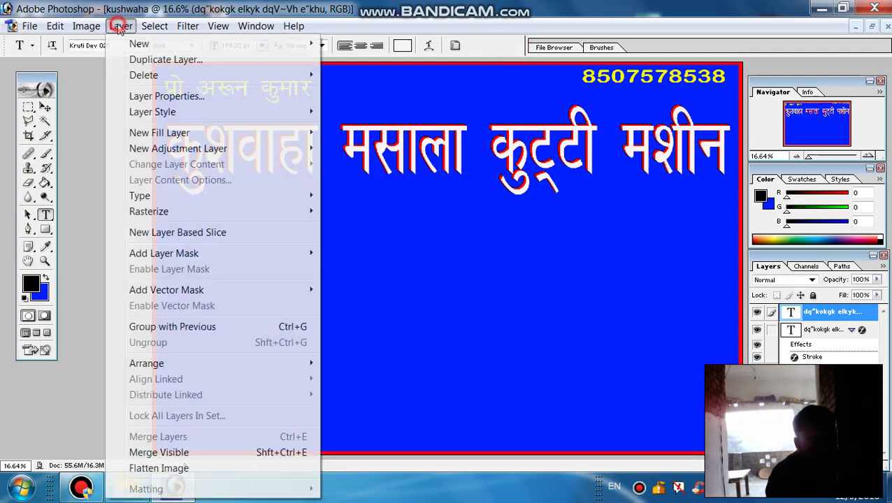
mouse_move(152, 111)
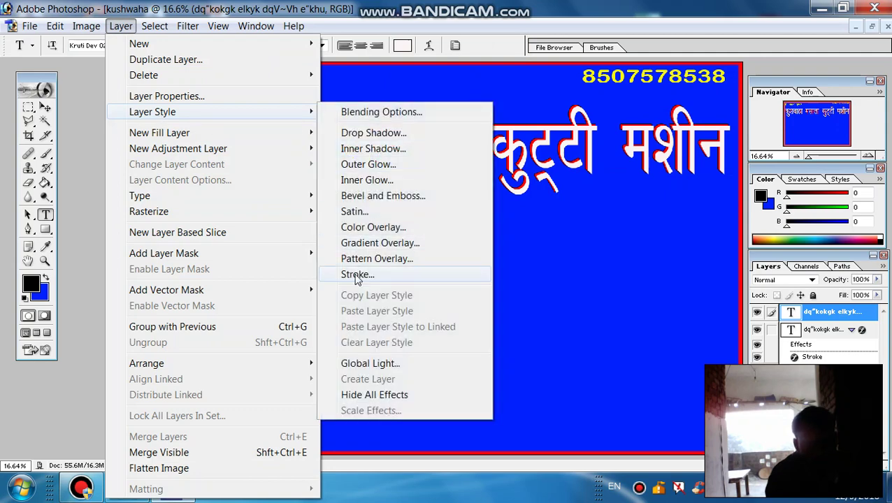
left_click(357, 276)
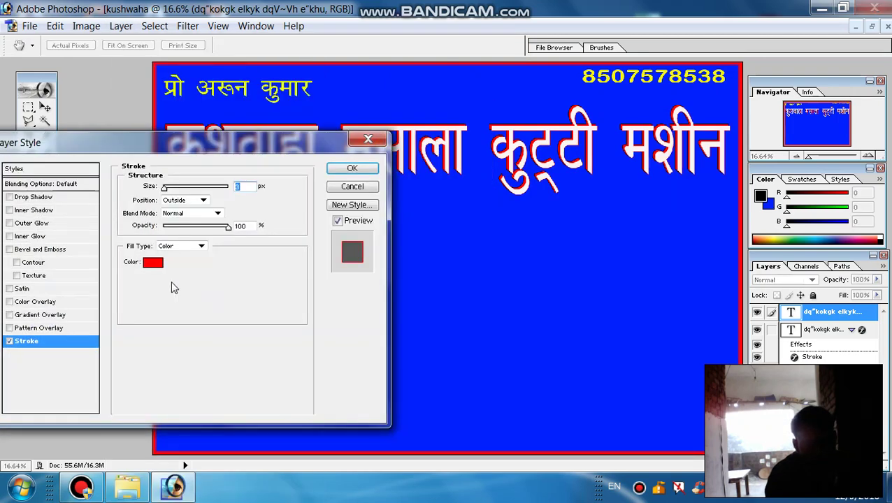
left_click(153, 262)
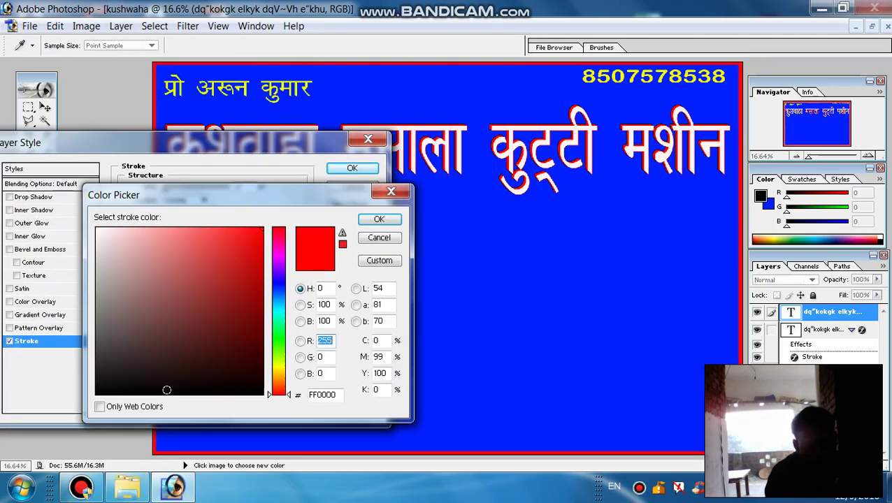
left_click(167, 389)
left_click(389, 220)
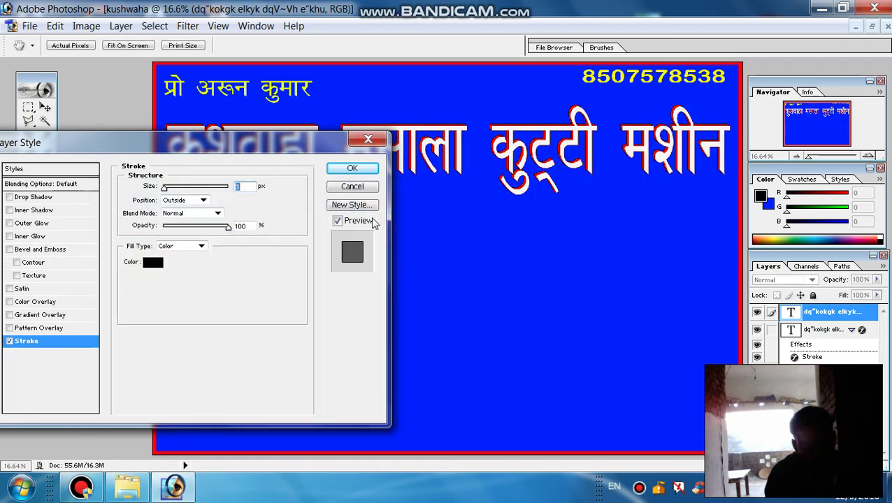
type("5")
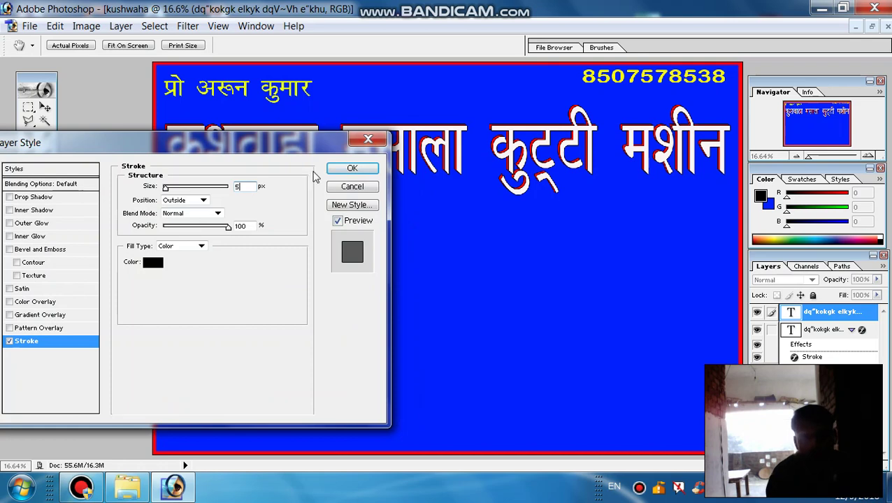
left_click(360, 168)
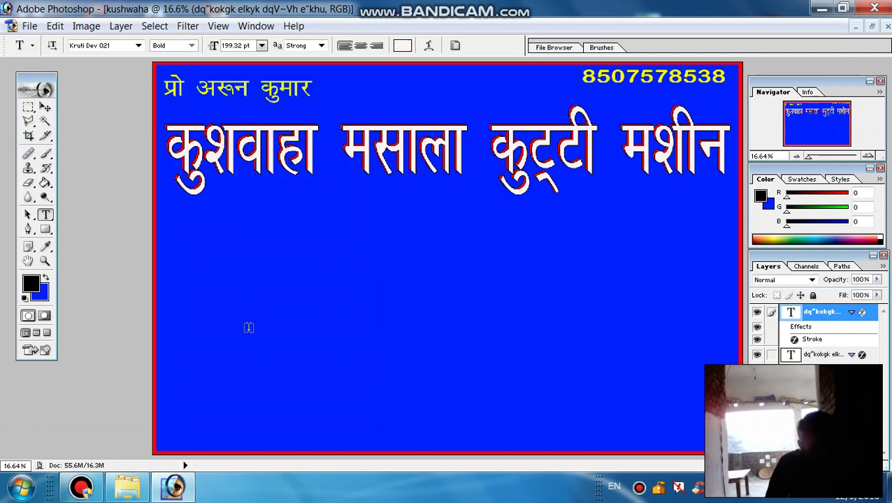
key("ctrl")
key("shift")
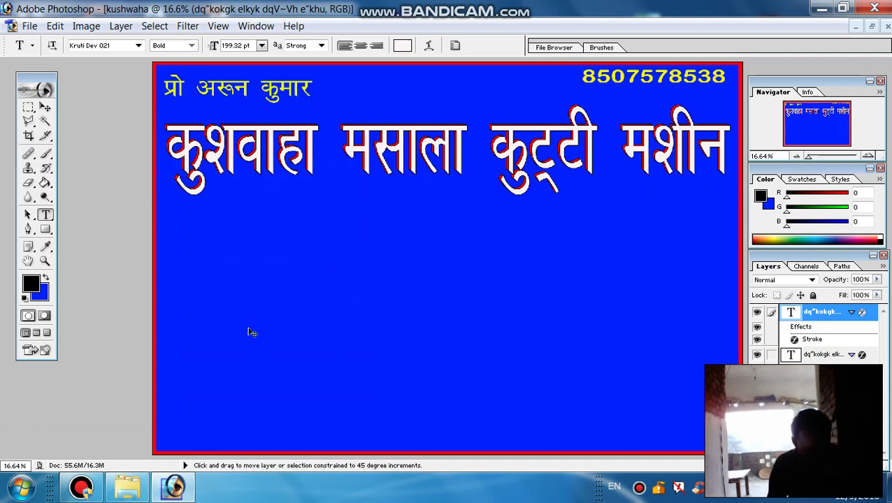
- Create Layer 2 and marquee-select a strip along the banner's bottom edge
key("ctrl+shift+n")
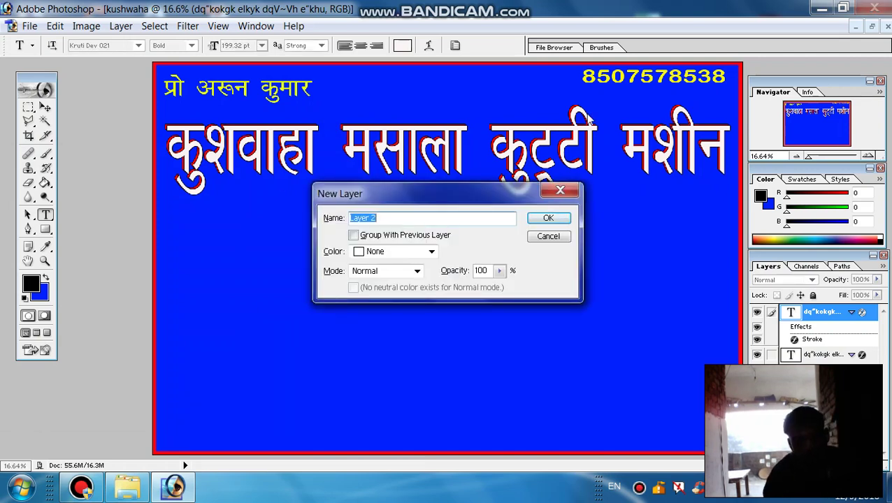
left_click(548, 218)
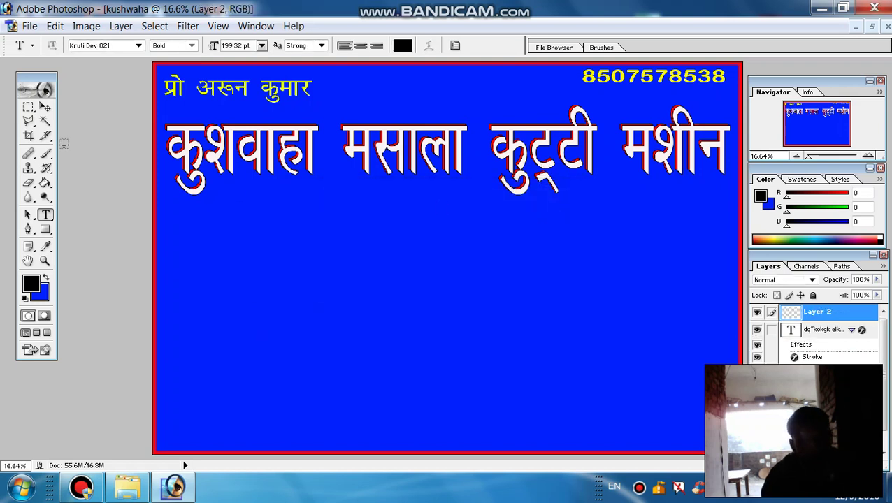
left_click(28, 109)
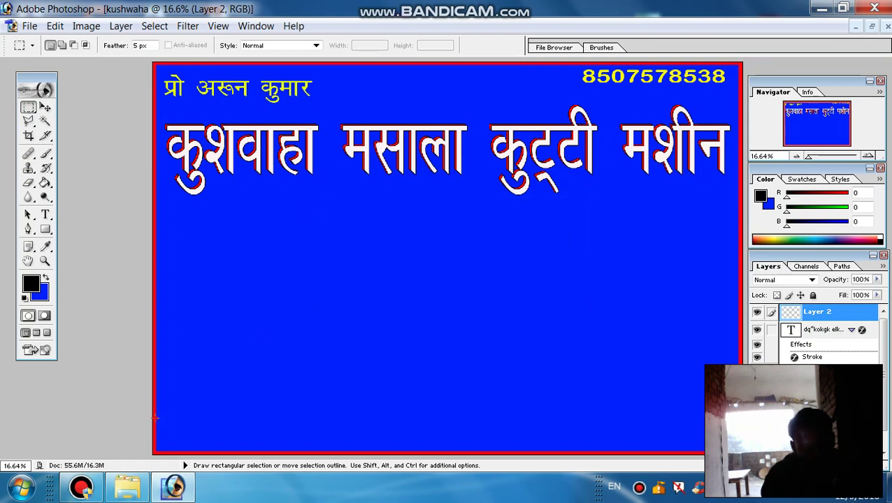
left_click_drag(265, 484, 741, 485)
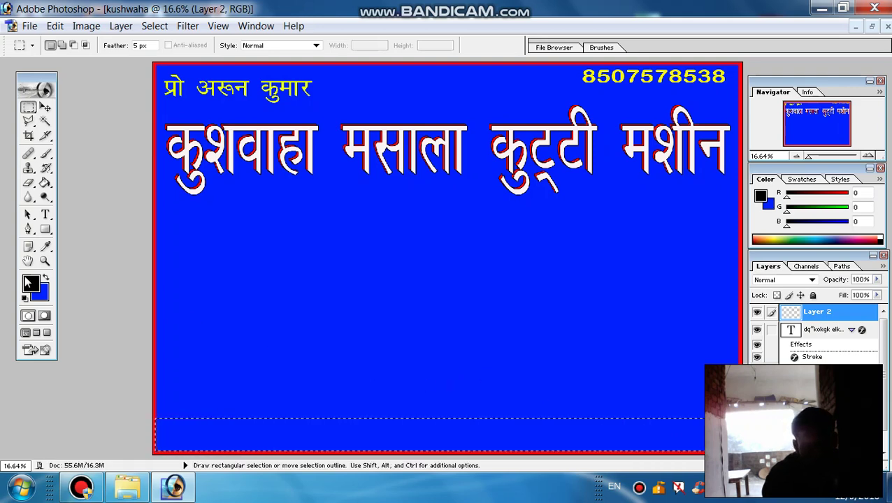
- Fill the bottom strip with black, deselect it, and add an empty Layer 3
left_click(43, 299)
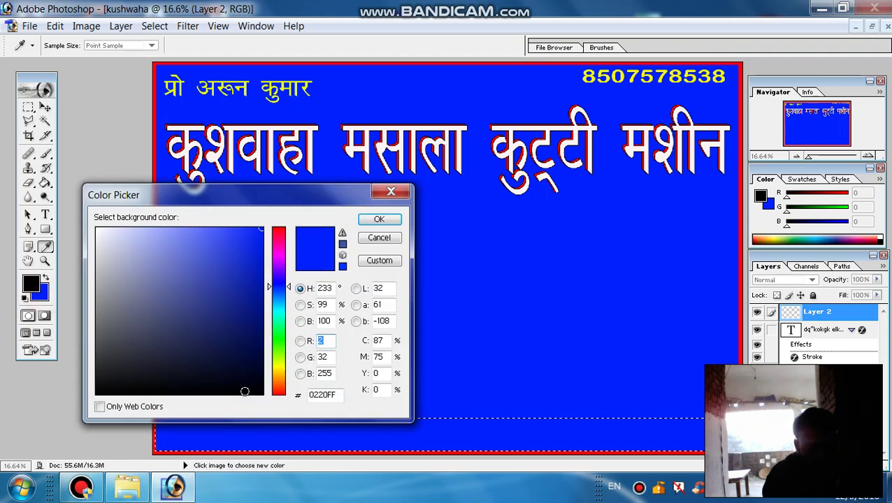
left_click(245, 391)
left_click(371, 219)
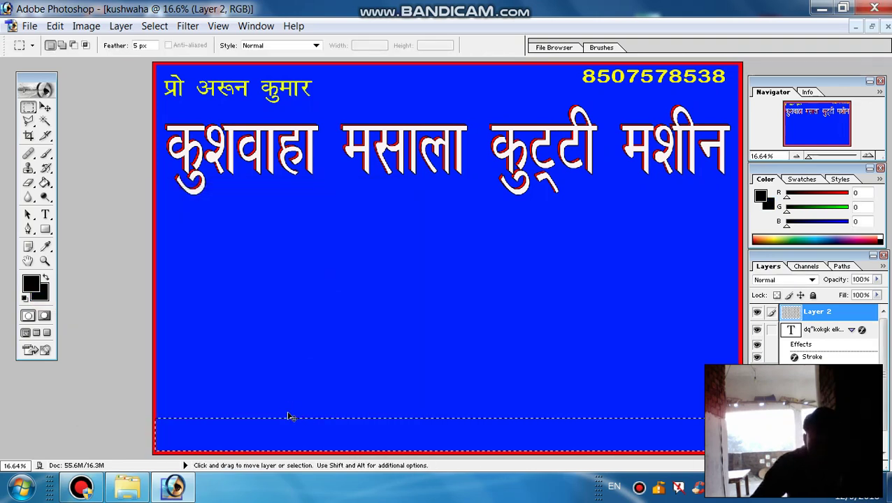
key("ctrl+BackSpace")
key("ctrl+d")
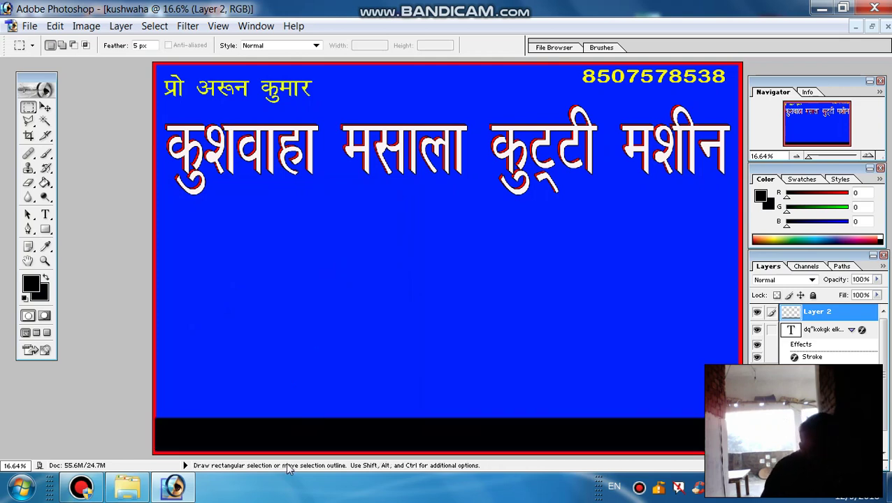
key("ctrl+shift+n")
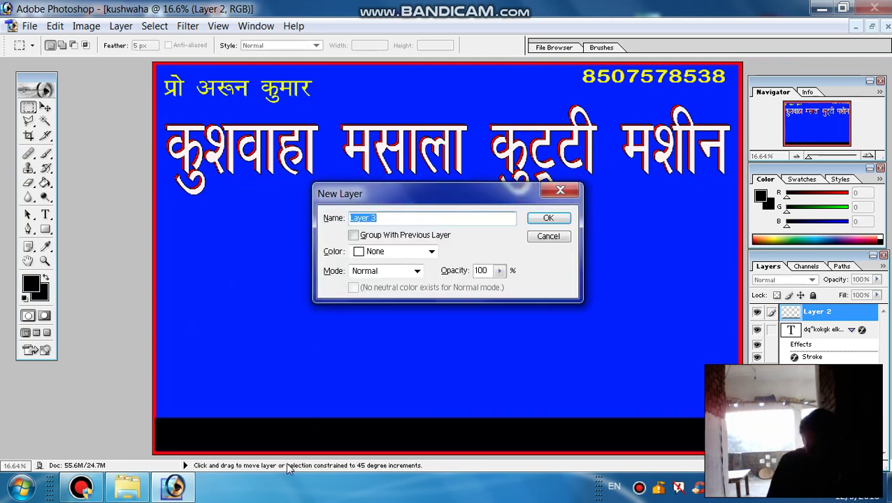
key("Return")
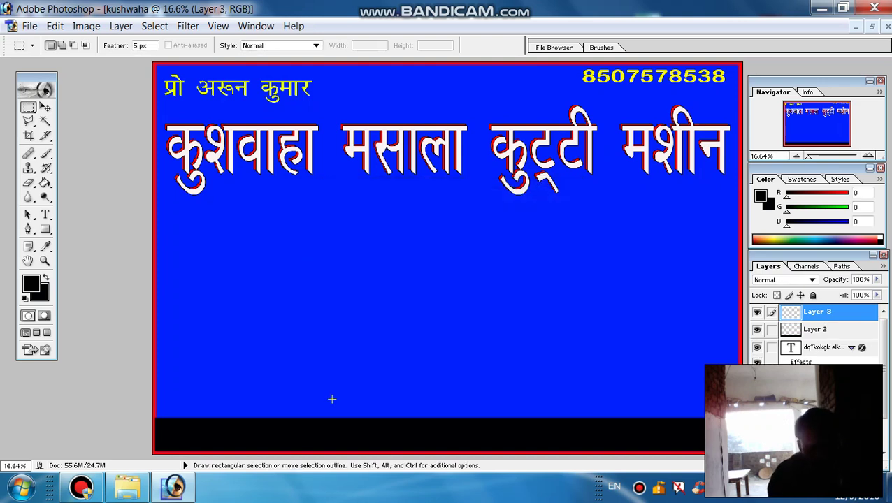